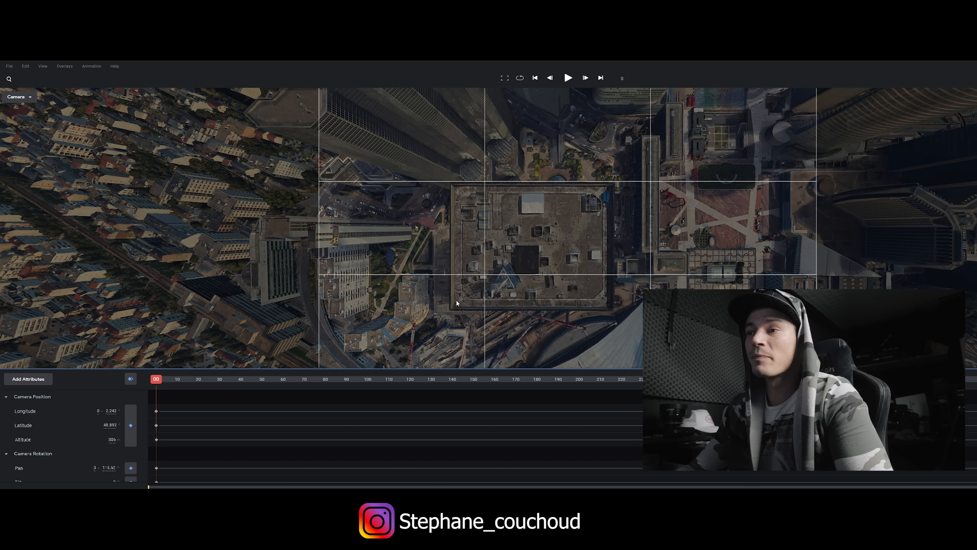
Step: Set a track point on the front corner of the AREVA tower's roof
{"action": "left_click_drag", "start_coordinate": [452, 309], "coordinate": [501, 226]}
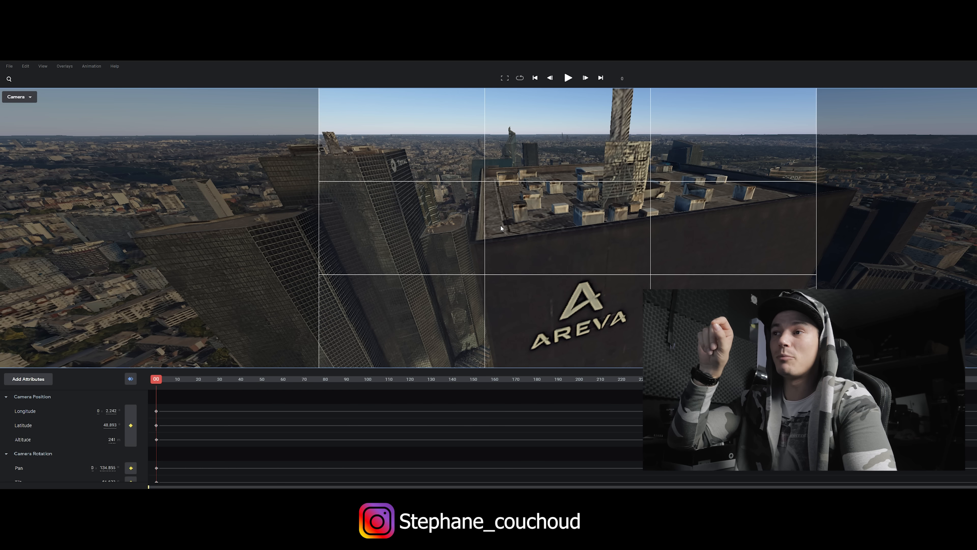
{"action": "mouse_move", "coordinate": [473, 243]}
{"action": "left_mouse_down"}
{"action": "mouse_move", "coordinate": [475, 254]}
{"action": "mouse_move", "coordinate": [473, 243]}
{"action": "left_mouse_up"}
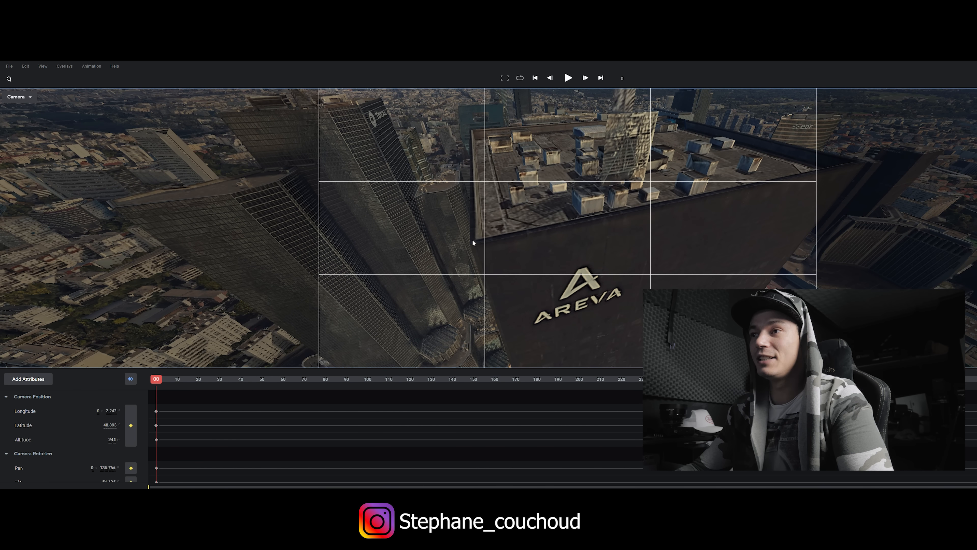
{"action": "right_click", "coordinate": [471, 242]}
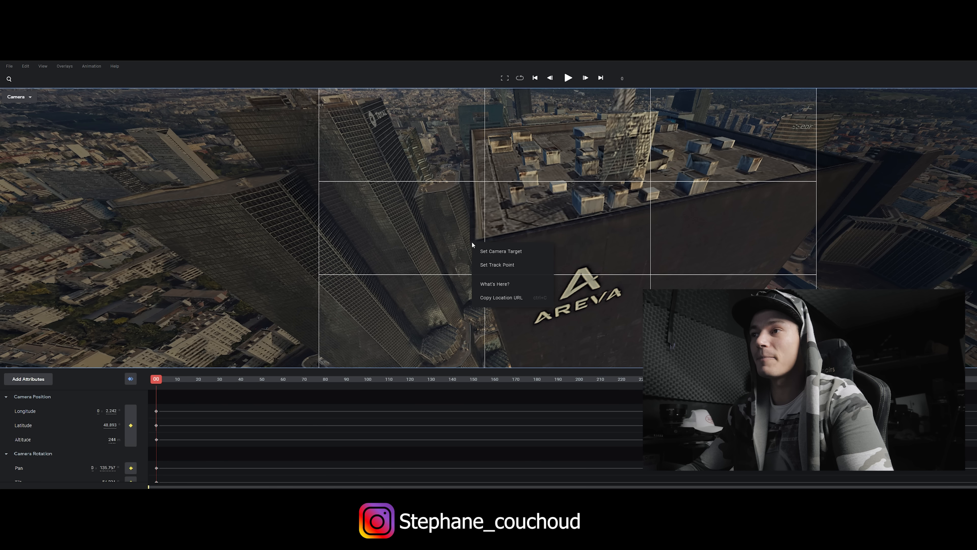
{"action": "left_click", "coordinate": [505, 268]}
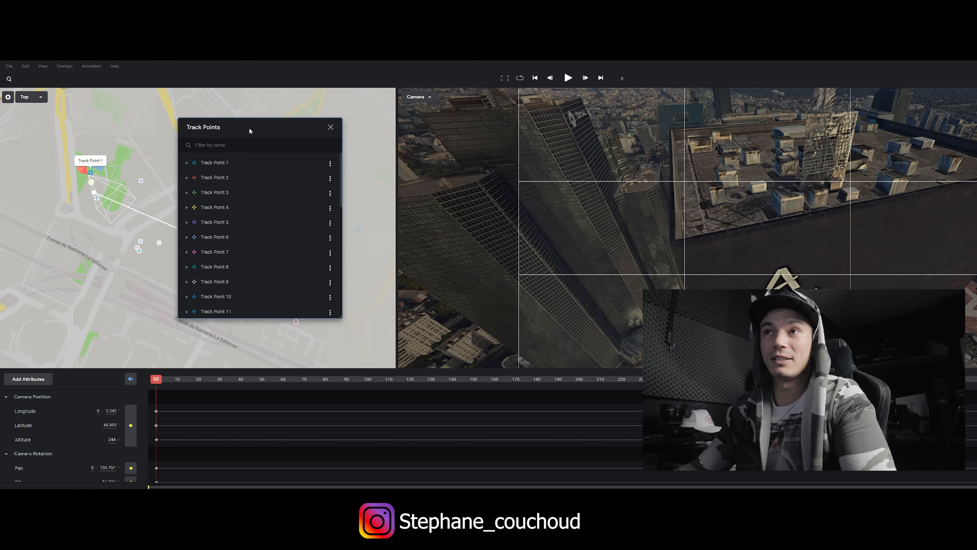
Step: Move the track point list off the map and preview the camera path up to frame 92, returning to frame 0
{"action": "left_click_drag", "start_coordinate": [250, 128], "coordinate": [461, 161]}
{"action": "mouse_move", "coordinate": [157, 379]}
{"action": "left_mouse_down"}
{"action": "mouse_move", "coordinate": [741, 395]}
{"action": "mouse_move", "coordinate": [474, 376]}
{"action": "mouse_move", "coordinate": [262, 380]}
{"action": "mouse_move", "coordinate": [351, 380]}
{"action": "left_mouse_up"}
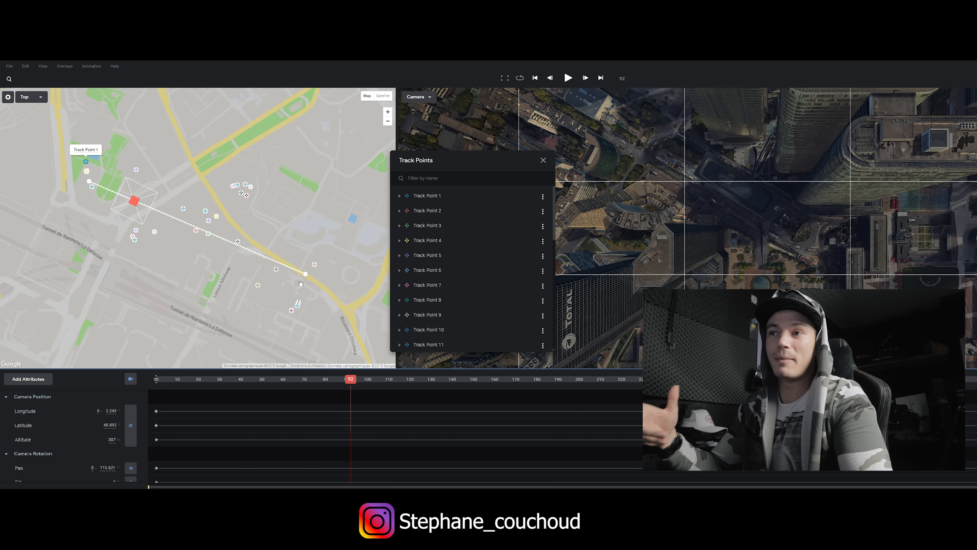
{"action": "mouse_move", "coordinate": [353, 380]}
{"action": "left_mouse_down"}
{"action": "mouse_move", "coordinate": [235, 379]}
{"action": "mouse_move", "coordinate": [150, 393]}
{"action": "left_mouse_up"}
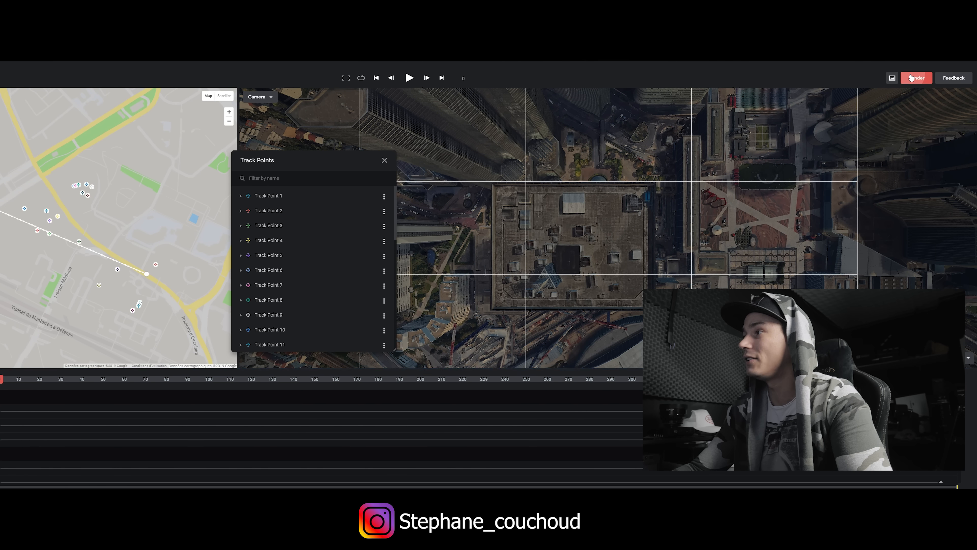
Step: Open the render settings, review the advanced 3D tracking and texture quality options and the basic options, and scrub the preview back to the start
{"action": "left_click", "coordinate": [912, 78]}
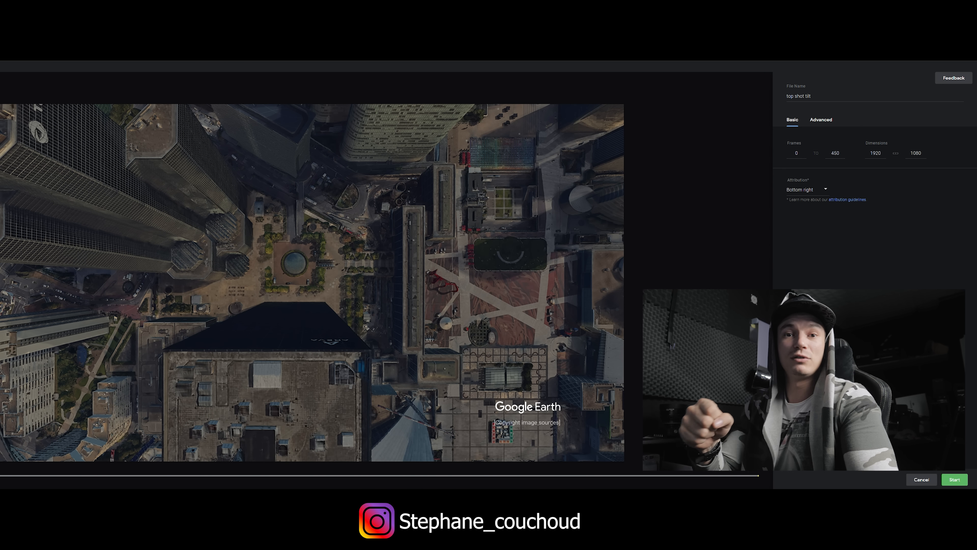
{"action": "left_click", "coordinate": [822, 121]}
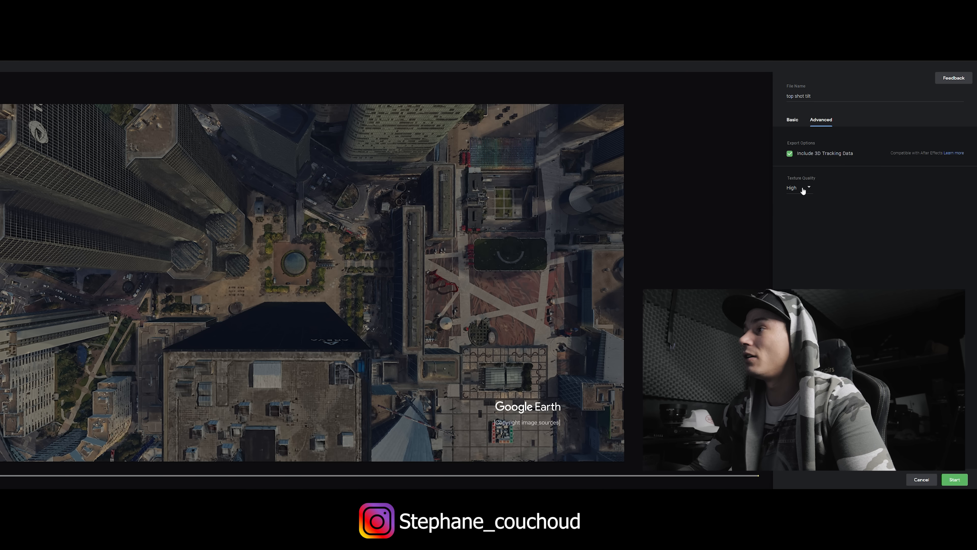
{"action": "left_click", "coordinate": [793, 121]}
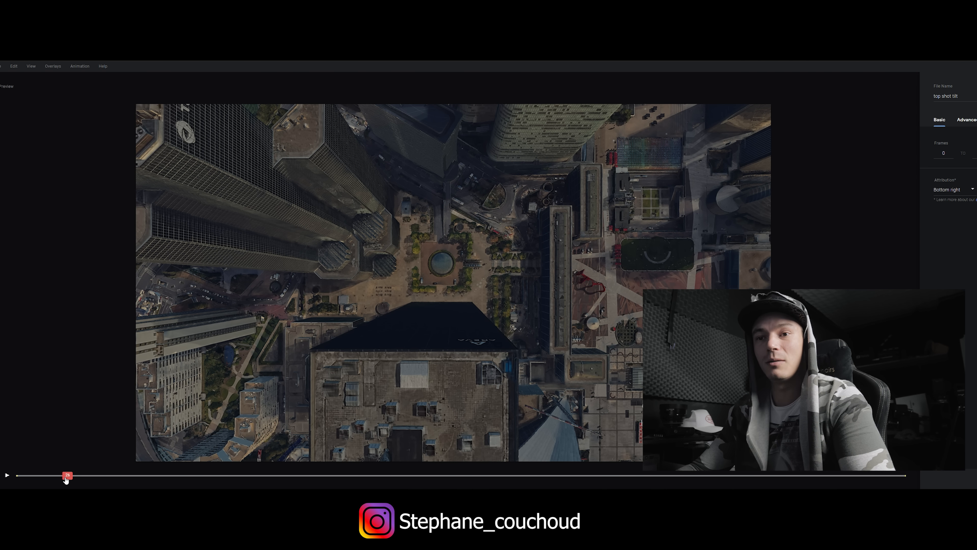
{"action": "mouse_move", "coordinate": [66, 477]}
{"action": "left_mouse_down"}
{"action": "mouse_move", "coordinate": [7, 478]}
{"action": "mouse_move", "coordinate": [925, 484]}
{"action": "mouse_move", "coordinate": [597, 474]}
{"action": "mouse_move", "coordinate": [14, 479]}
{"action": "left_mouse_up"}
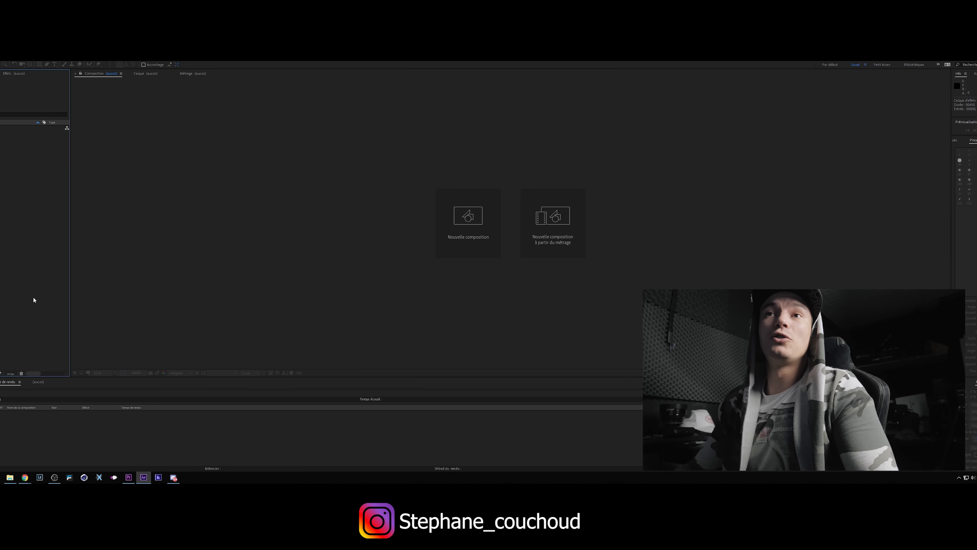
Step: In After Effects, import the image sequence starting at top shot tilt_000 and create a composition from it
{"action": "double_click", "coordinate": [25, 169]}
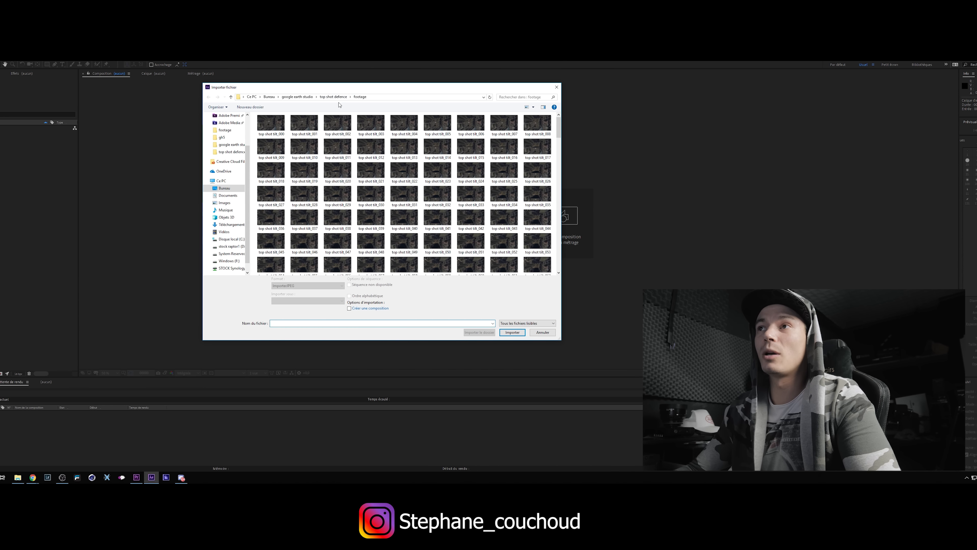
{"action": "left_click", "coordinate": [271, 122]}
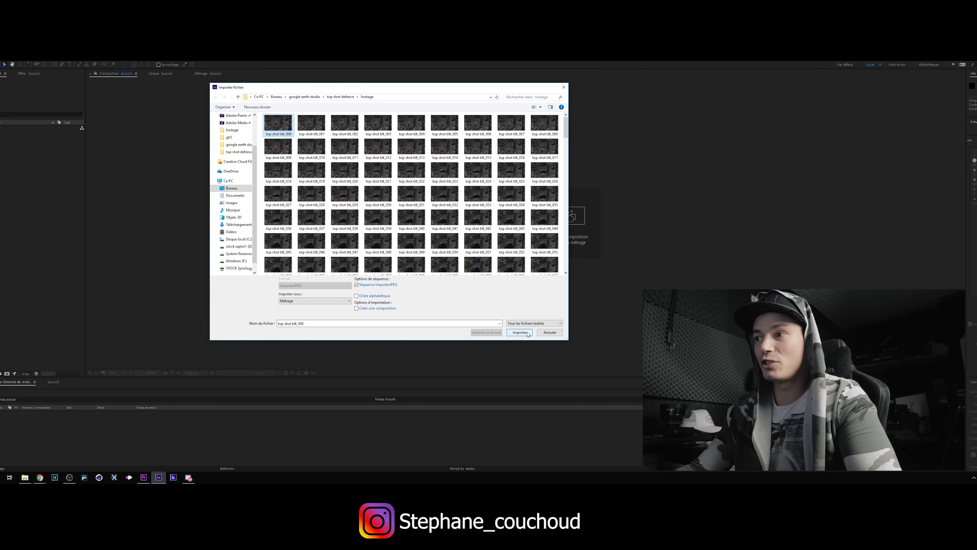
{"action": "key", "text": "Return"}
{"action": "left_click_drag", "start_coordinate": [26, 129], "coordinate": [19, 373]}
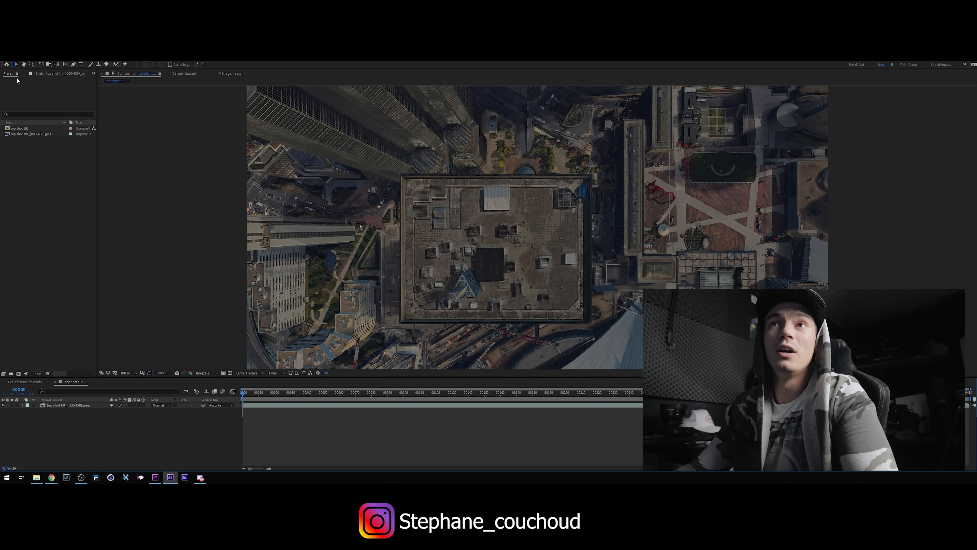
Step: Run the top shot tilt script file from the top shot defence folder to import the camera and tracking data
{"action": "left_click", "coordinate": [11, 62]}
{"action": "mouse_move", "coordinate": [115, 221]}
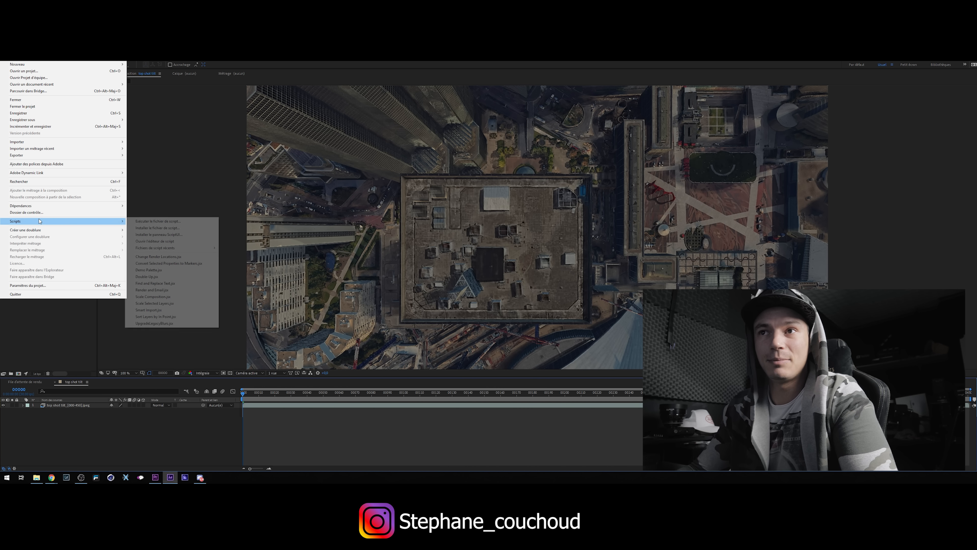
{"action": "left_click", "coordinate": [144, 222]}
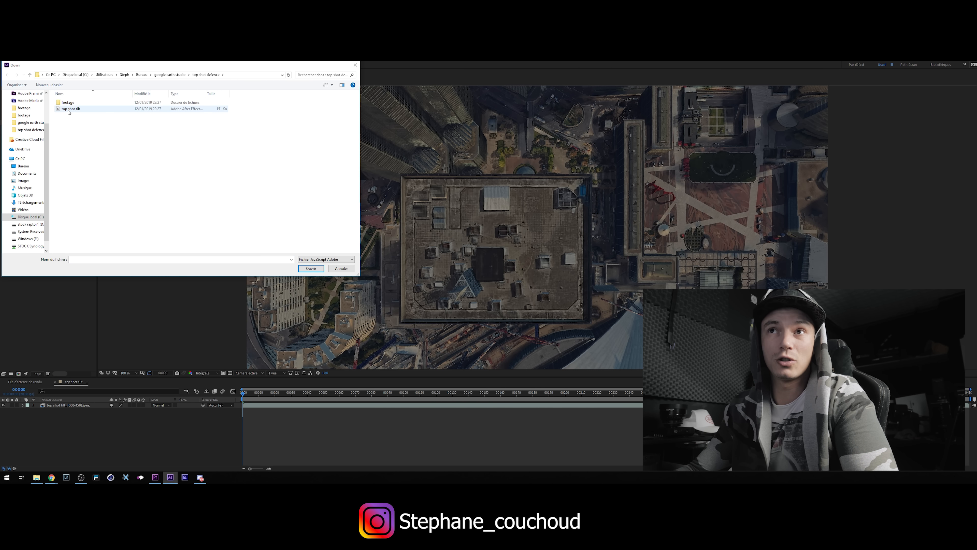
{"action": "left_click", "coordinate": [69, 112]}
{"action": "left_click", "coordinate": [302, 269]}
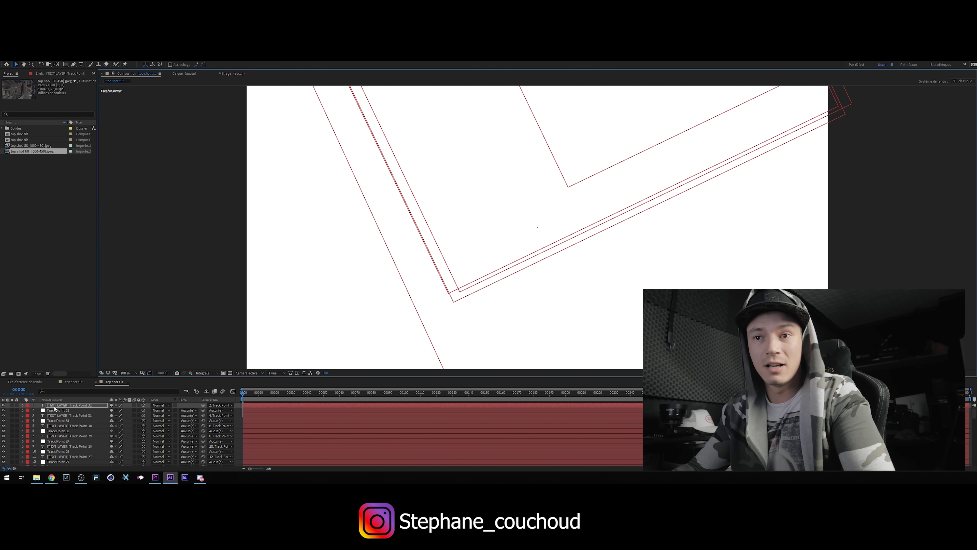
Step: Delete all track point text layers and every track point null except Track Point 1
{"action": "scroll", "coordinate": [55, 408], "scroll_direction": "down", "scroll_amount": 15}
{"action": "left_click", "coordinate": [69, 445], "text": "shift"}
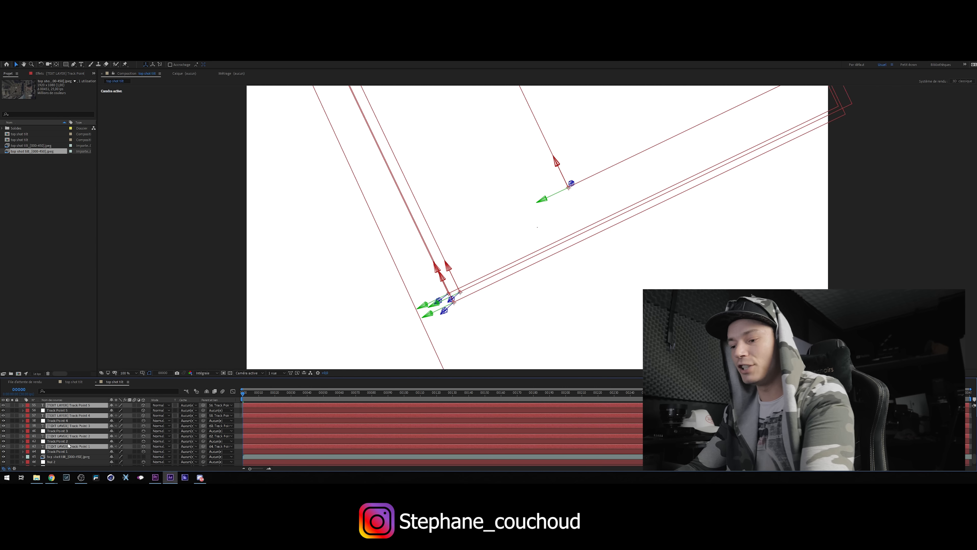
{"action": "key", "text": "Delete"}
{"action": "scroll", "coordinate": [75, 432], "scroll_direction": "up", "scroll_amount": 7}
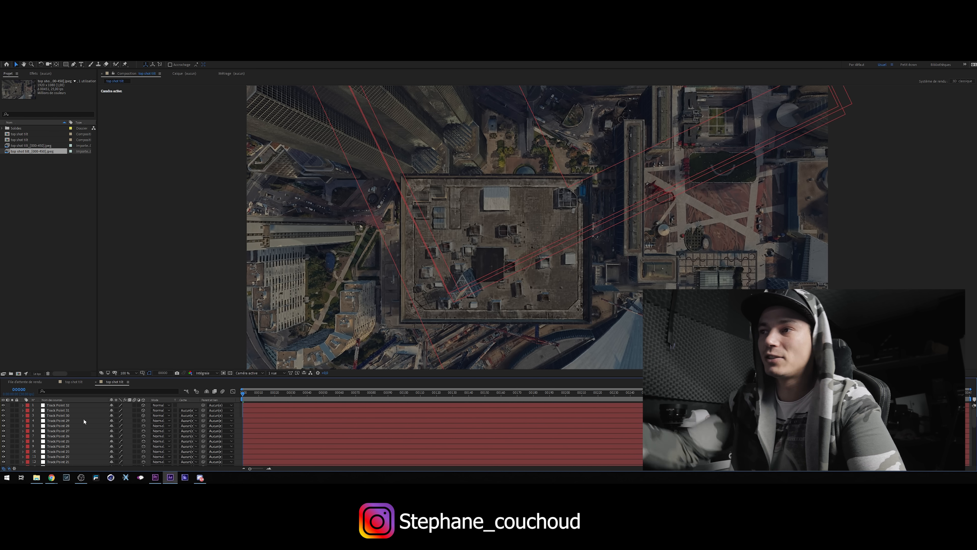
{"action": "scroll", "coordinate": [77, 441], "scroll_direction": "down", "scroll_amount": 3}
{"action": "left_click", "coordinate": [69, 442]}
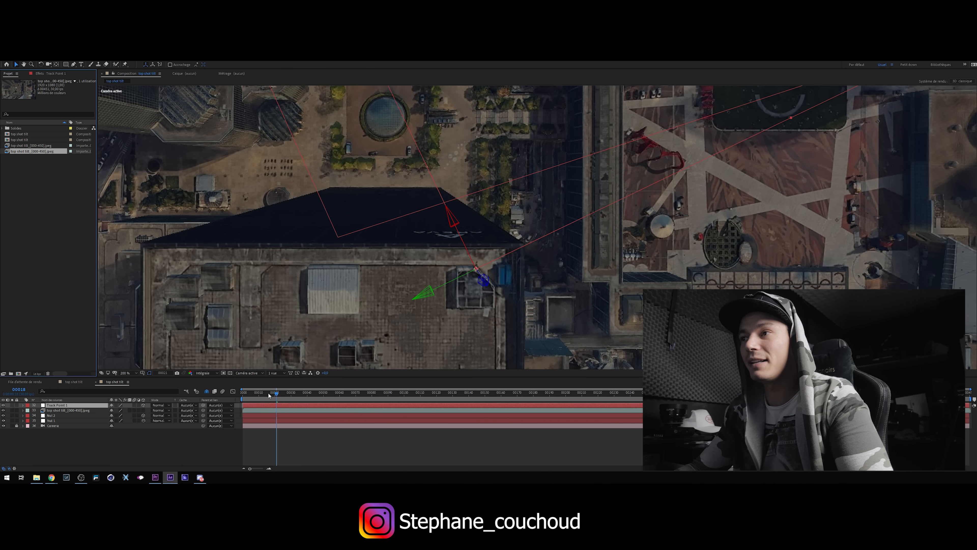
Step: Check how Track Point 1 follows the tower's roof corner over the opening frames, returning to the first frame
{"action": "left_click_drag", "start_coordinate": [269, 395], "coordinate": [292, 402]}
{"action": "left_click_drag", "start_coordinate": [353, 333], "coordinate": [341, 163]}
{"action": "left_click_drag", "start_coordinate": [284, 389], "coordinate": [298, 392]}
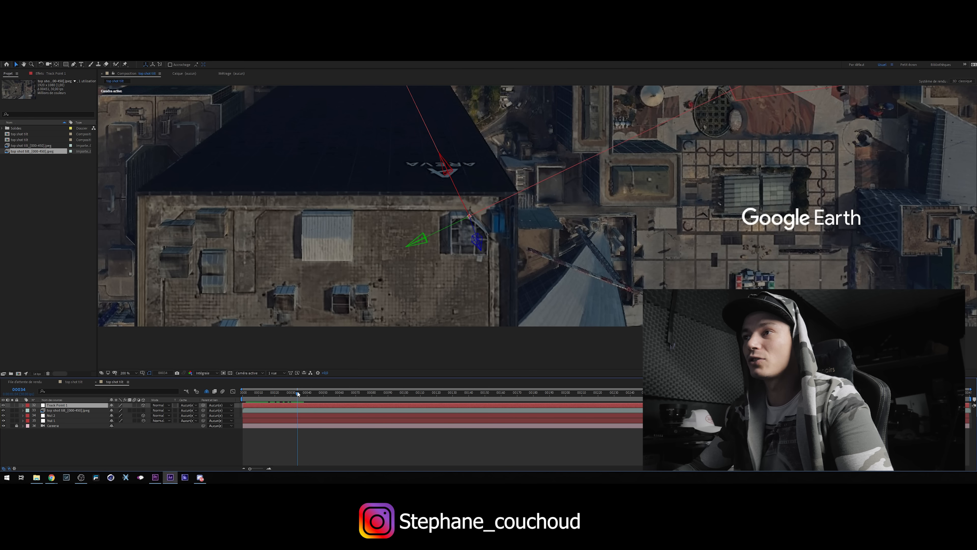
{"action": "key", "text": "Home"}
{"action": "scroll", "coordinate": [392, 201], "scroll_direction": "down", "scroll_amount": 1}
{"action": "left_click_drag", "start_coordinate": [458, 115], "coordinate": [419, 296]}
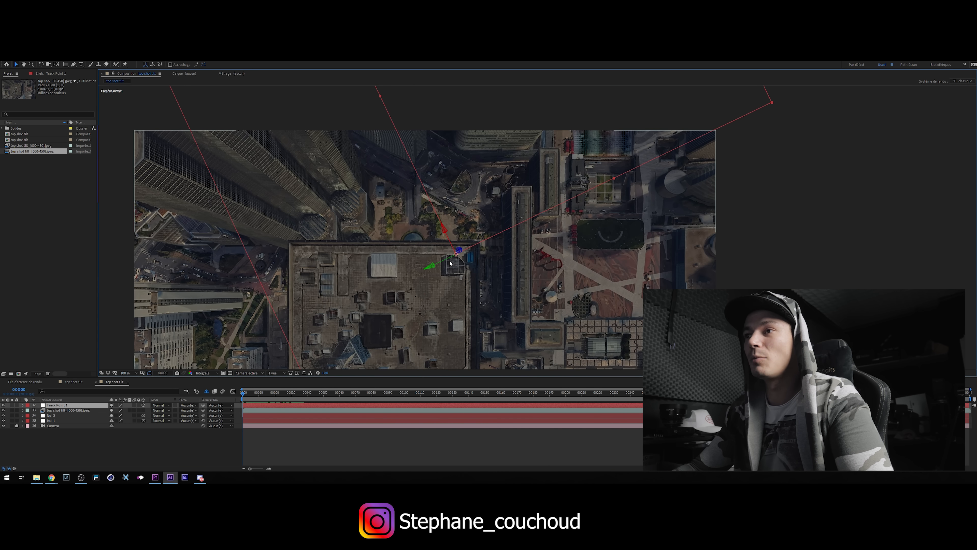
{"action": "left_click_drag", "start_coordinate": [450, 263], "coordinate": [453, 229]}
Step: Add a point light layer to the composition
{"action": "right_click", "coordinate": [115, 448]}
{"action": "mouse_move", "coordinate": [162, 385]}
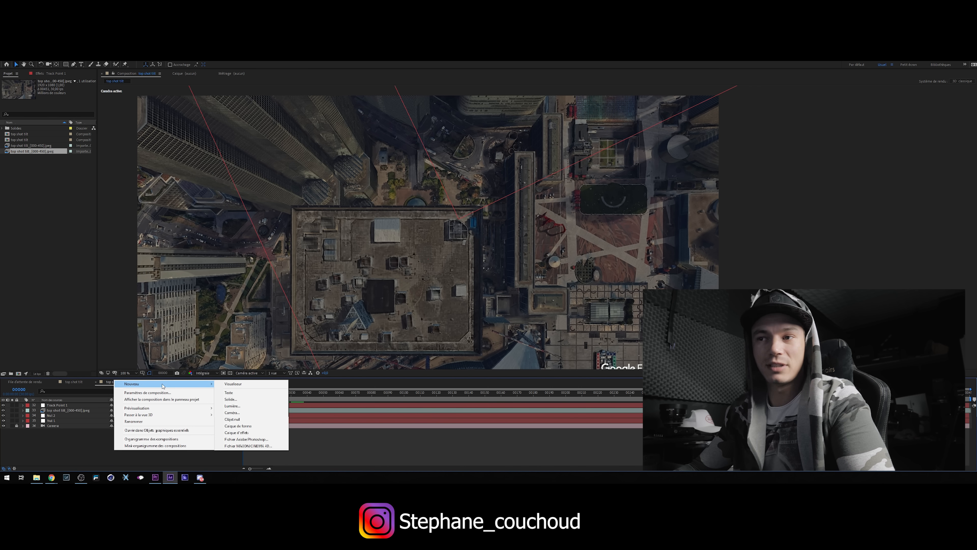
{"action": "left_click", "coordinate": [233, 406]}
{"action": "left_click", "coordinate": [527, 209]}
{"action": "left_click", "coordinate": [527, 230]}
{"action": "left_click", "coordinate": [531, 337]}
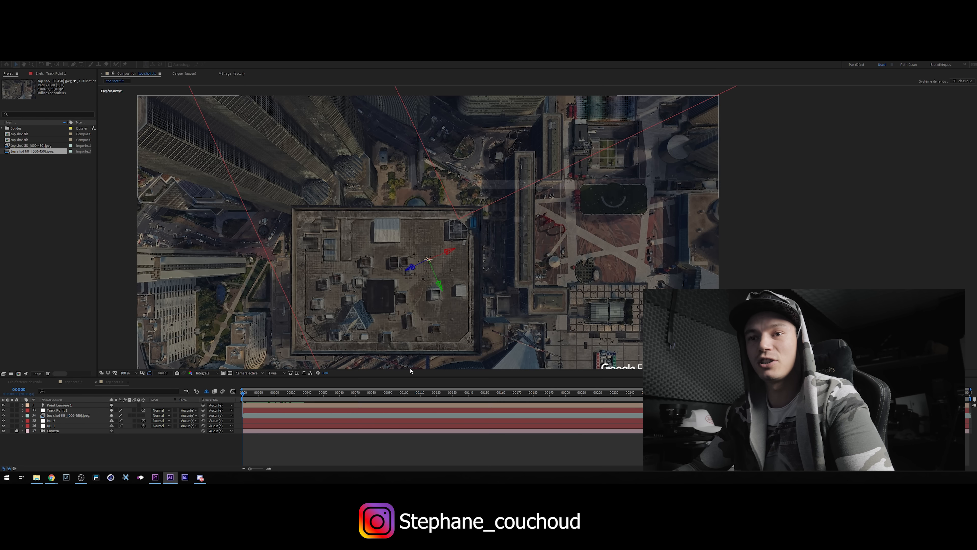
Step: Copy Track Point 1's position onto the point light, check its tracking, and hide the null layers
{"action": "left_click", "coordinate": [64, 411]}
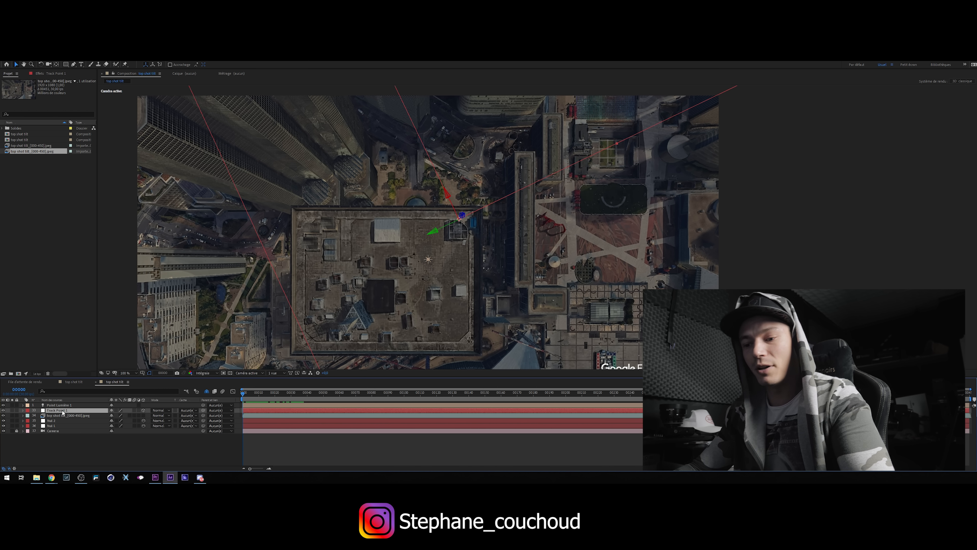
{"action": "key", "text": "p"}
{"action": "left_click", "coordinate": [51, 417]}
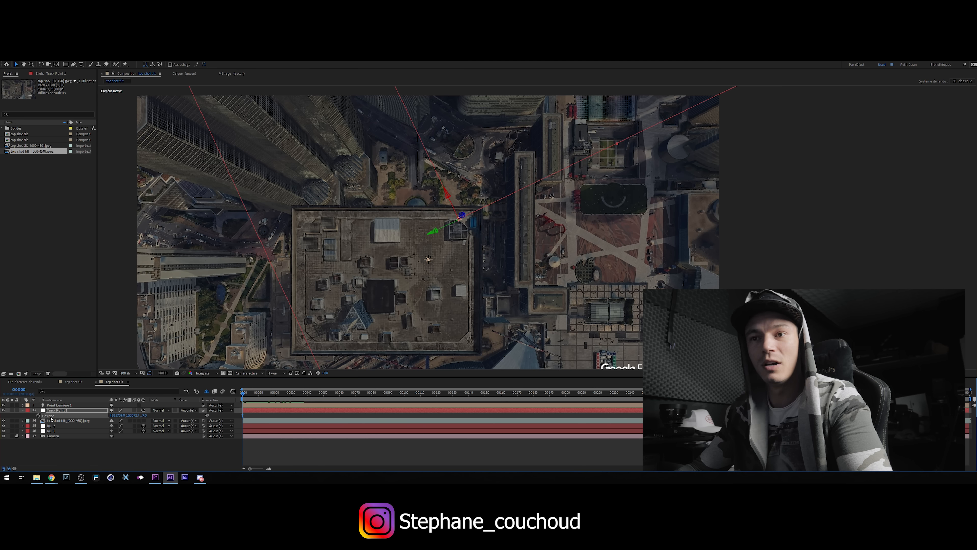
{"action": "left_click", "coordinate": [60, 405]}
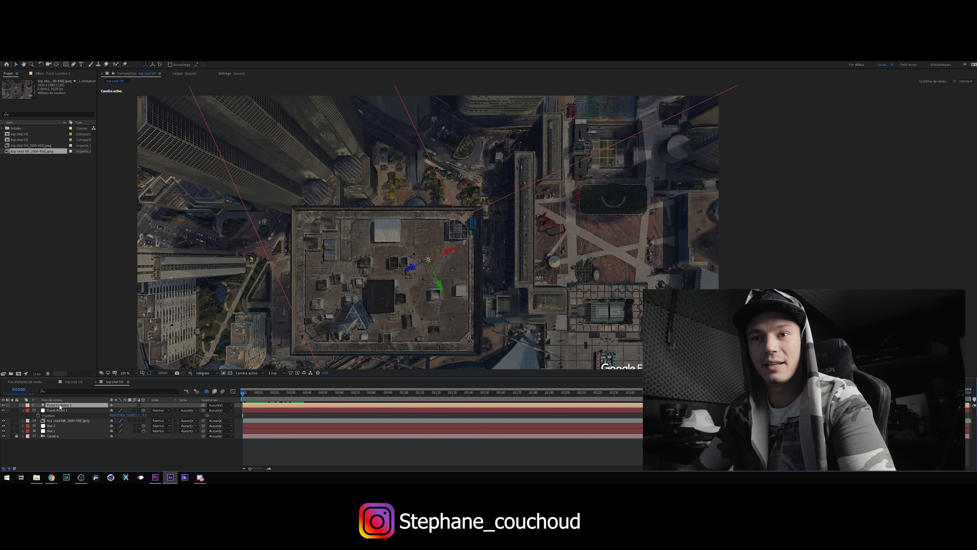
{"action": "key", "text": "ctrl+v"}
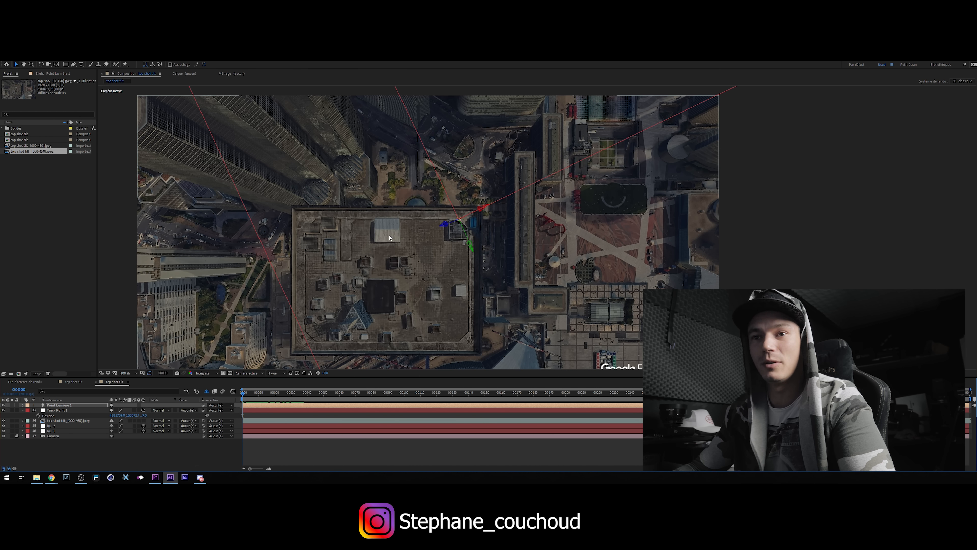
{"action": "left_click", "coordinate": [258, 393]}
{"action": "left_click_drag", "start_coordinate": [259, 395], "coordinate": [192, 430]}
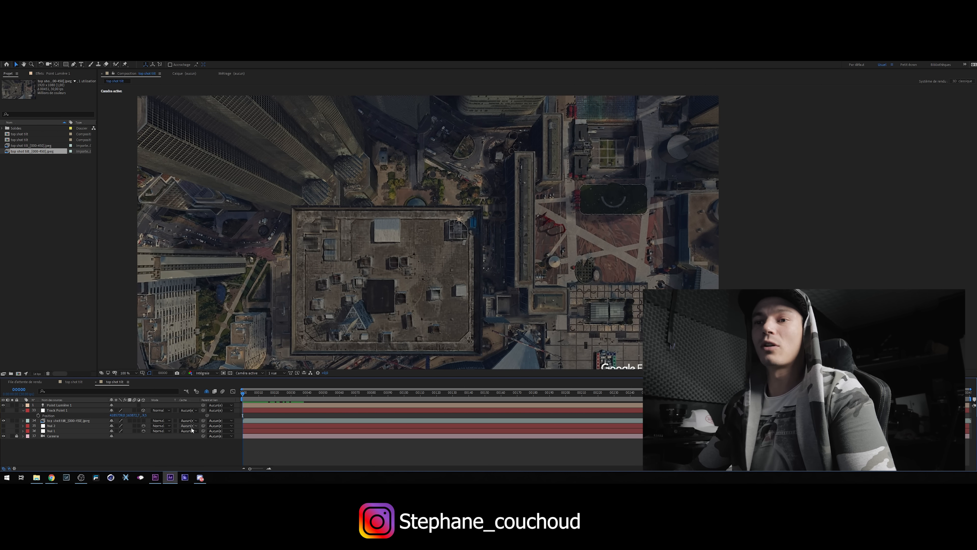
Step: Create an adjustment layer and apply the Video Copilot Optical Flares effect to it
{"action": "right_click", "coordinate": [169, 447]}
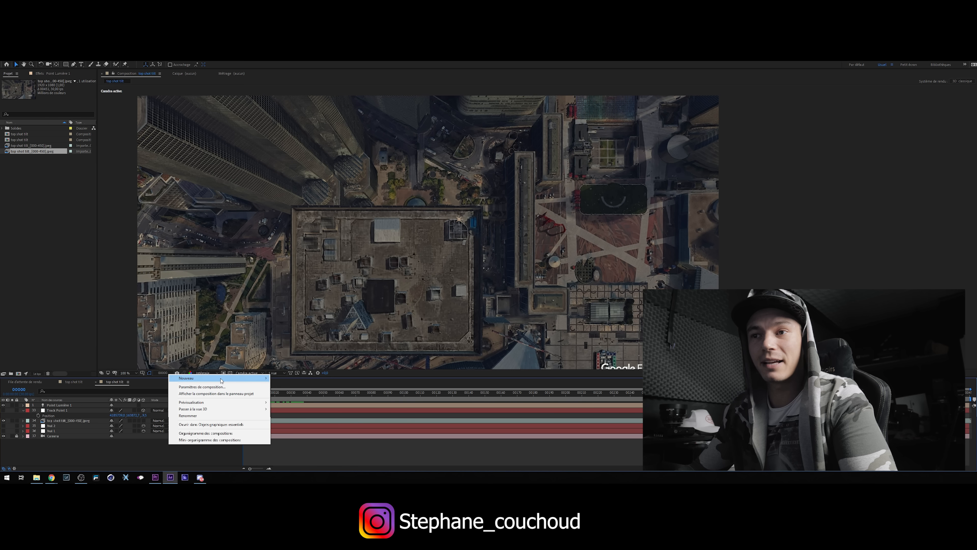
{"action": "mouse_move", "coordinate": [247, 378]}
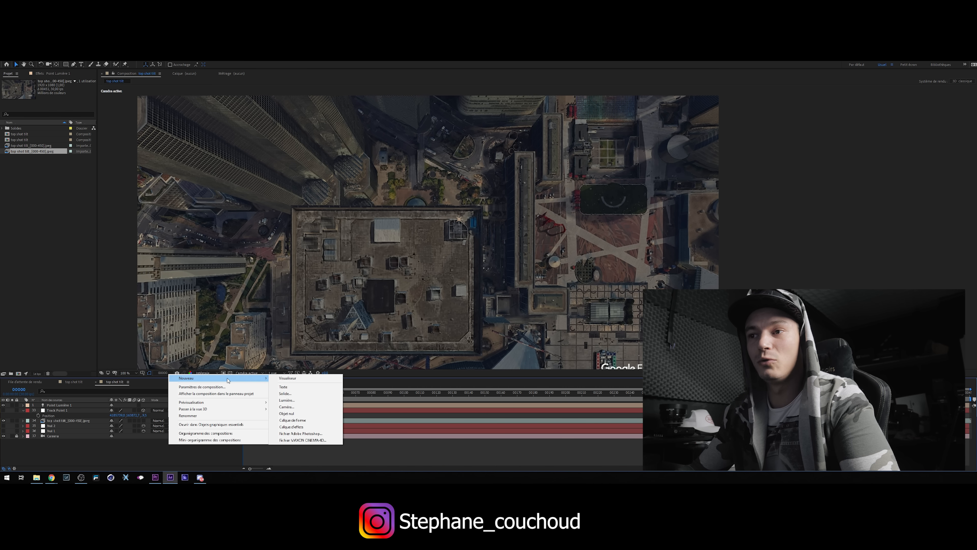
{"action": "left_click", "coordinate": [297, 427]}
{"action": "left_click", "coordinate": [71, 61]}
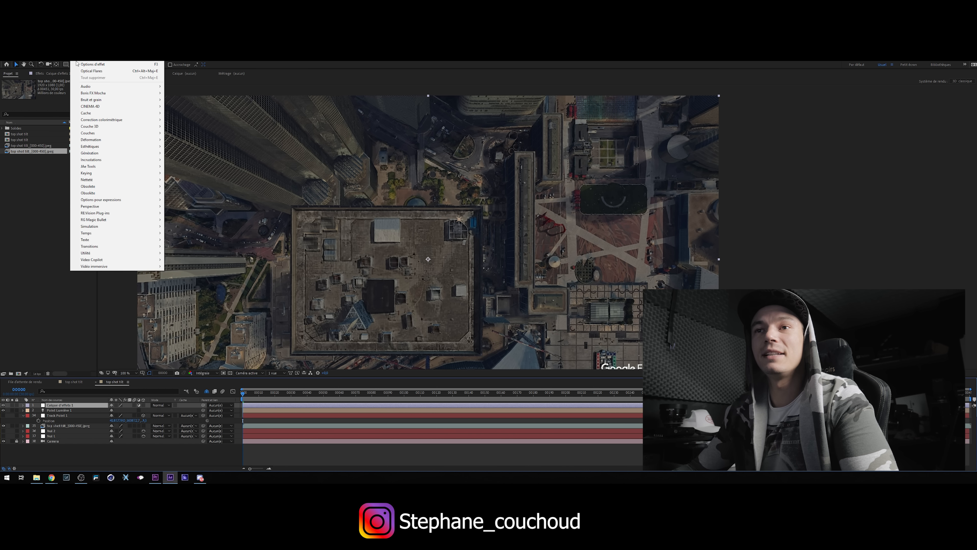
{"action": "mouse_move", "coordinate": [114, 262]}
{"action": "left_click", "coordinate": [179, 263]}
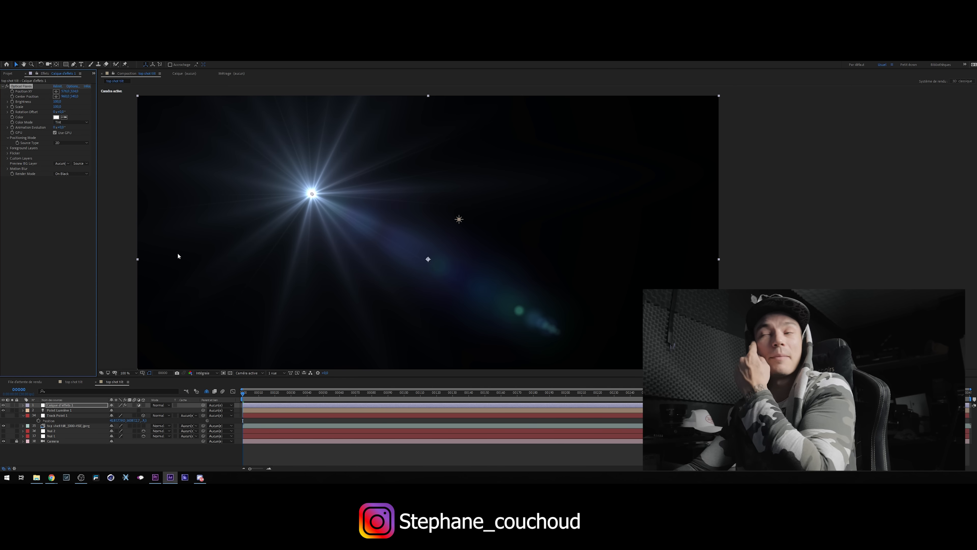
Step: Set the flare's render mode to Over Original and its source type to Track Lights
{"action": "left_click", "coordinate": [80, 175]}
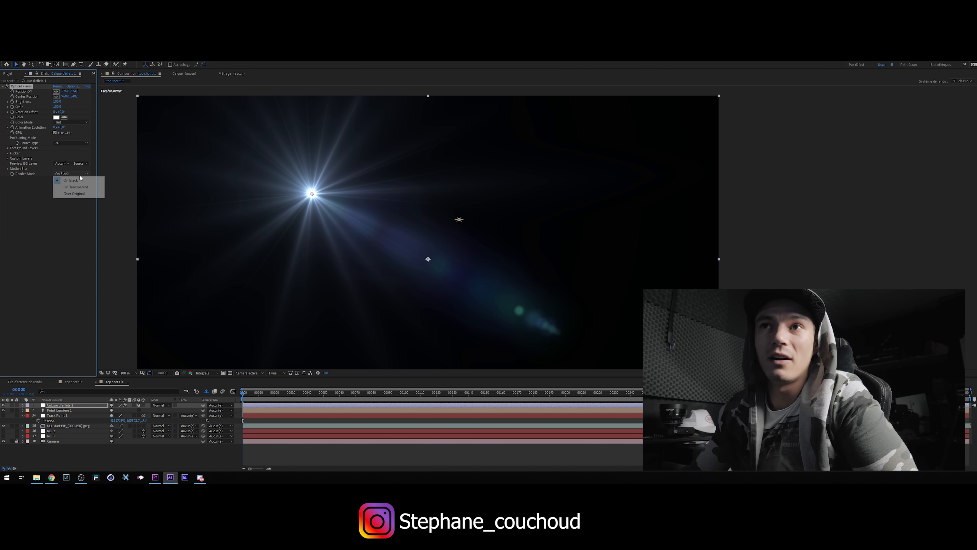
{"action": "left_click", "coordinate": [75, 193]}
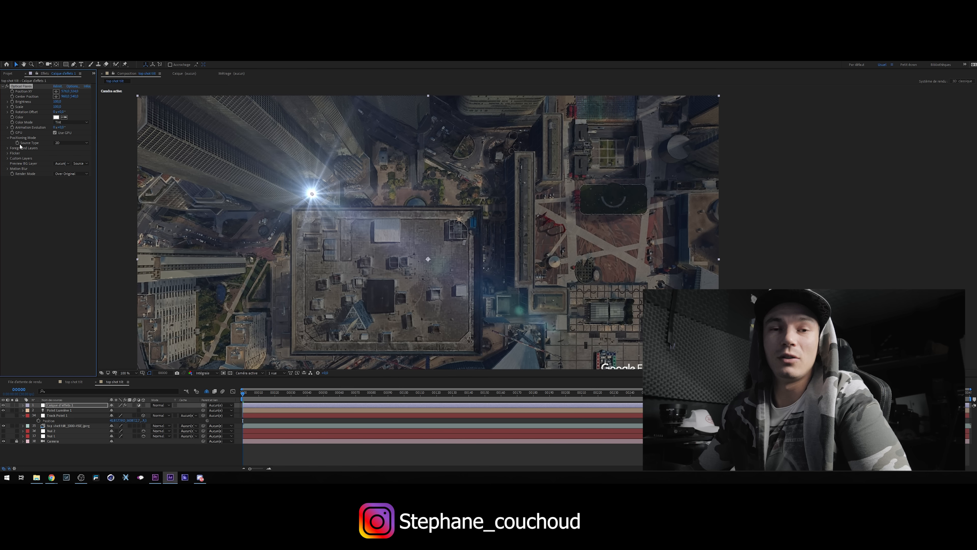
{"action": "left_click", "coordinate": [65, 144]}
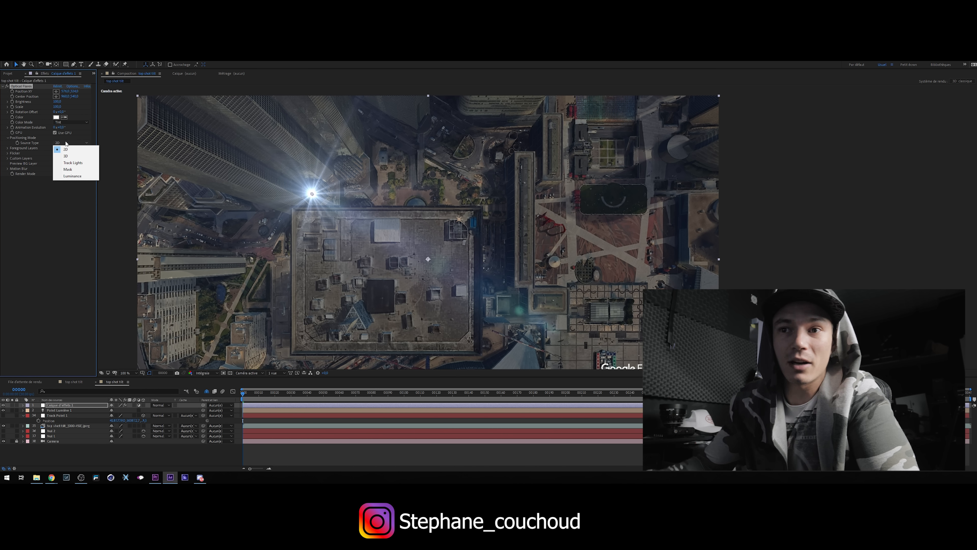
{"action": "left_click", "coordinate": [73, 163]}
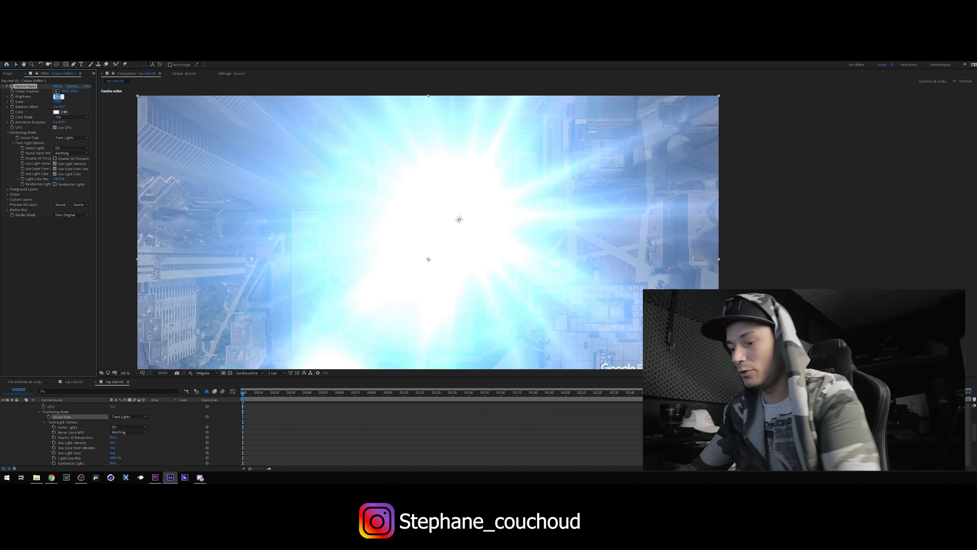
Step: Reduce the flare's brightness and scale so it fits the tower's roof corner
{"action": "key", "text": "Tab"}
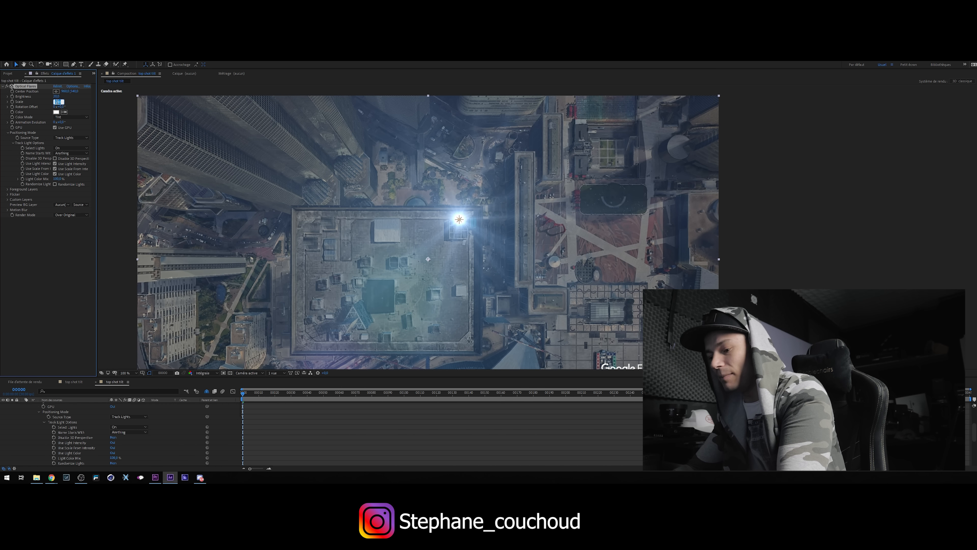
{"action": "key", "text": "Return"}
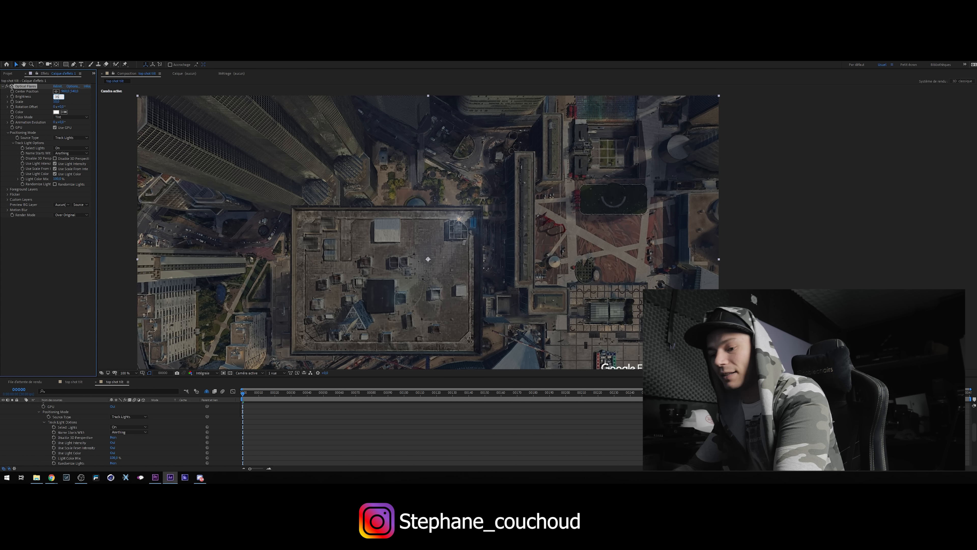
Step: Load the Beam preset from the Light preset folder into Optical Flares
{"action": "left_click", "coordinate": [73, 86]}
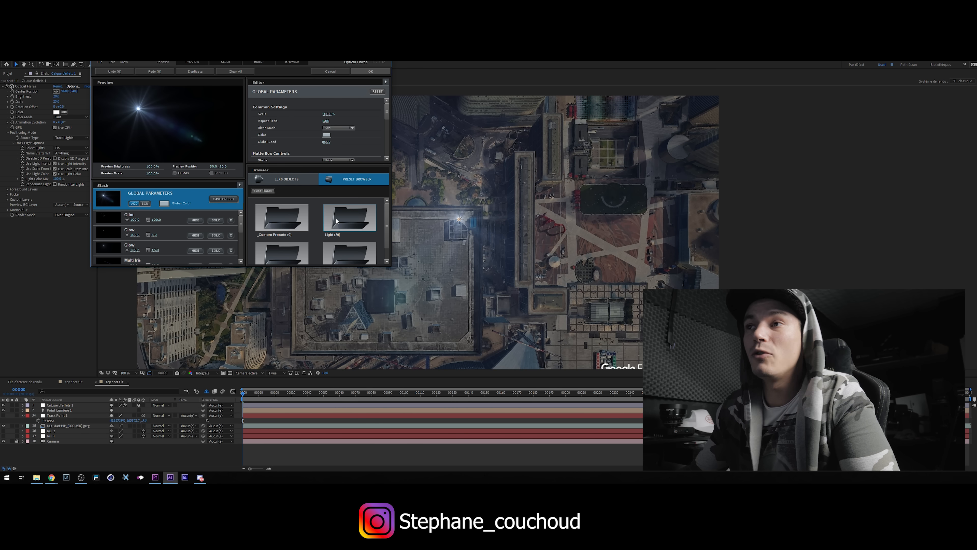
{"action": "scroll", "coordinate": [337, 220], "scroll_direction": "down", "scroll_amount": 1}
{"action": "double_click", "coordinate": [336, 221]}
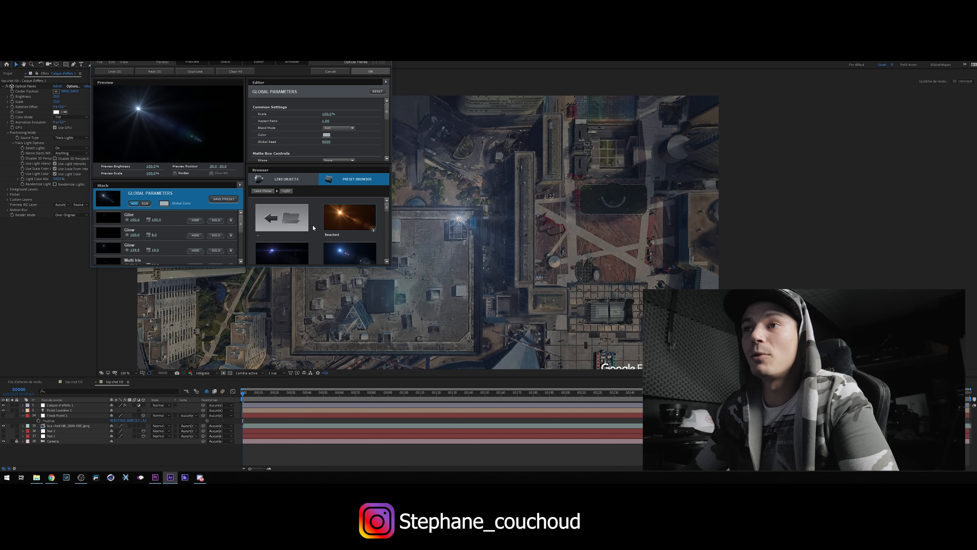
{"action": "scroll", "coordinate": [271, 227], "scroll_direction": "down", "scroll_amount": 1}
{"action": "left_click", "coordinate": [277, 230]}
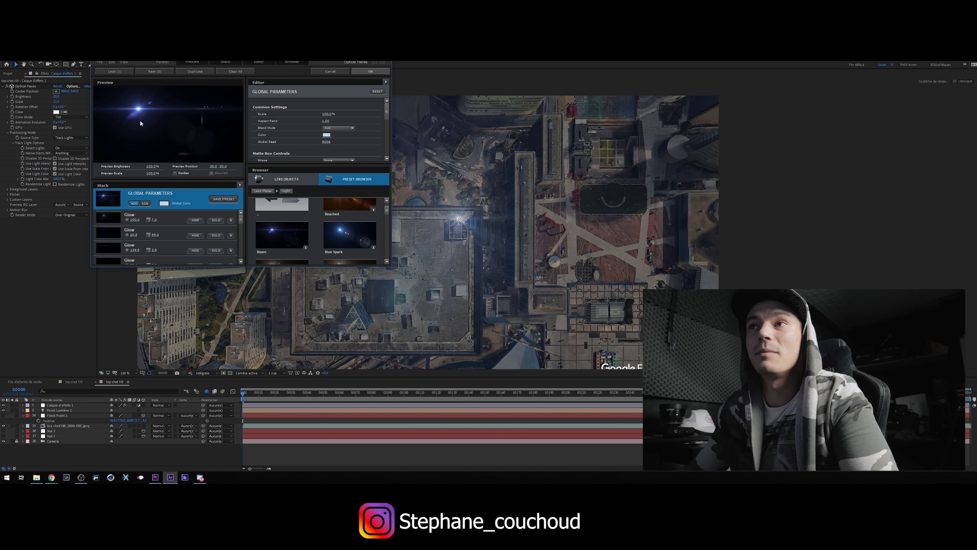
{"action": "left_click", "coordinate": [377, 72]}
Step: Tint the flare dark red and play the composition to check how it follows the roof corner
{"action": "left_click", "coordinate": [57, 112]}
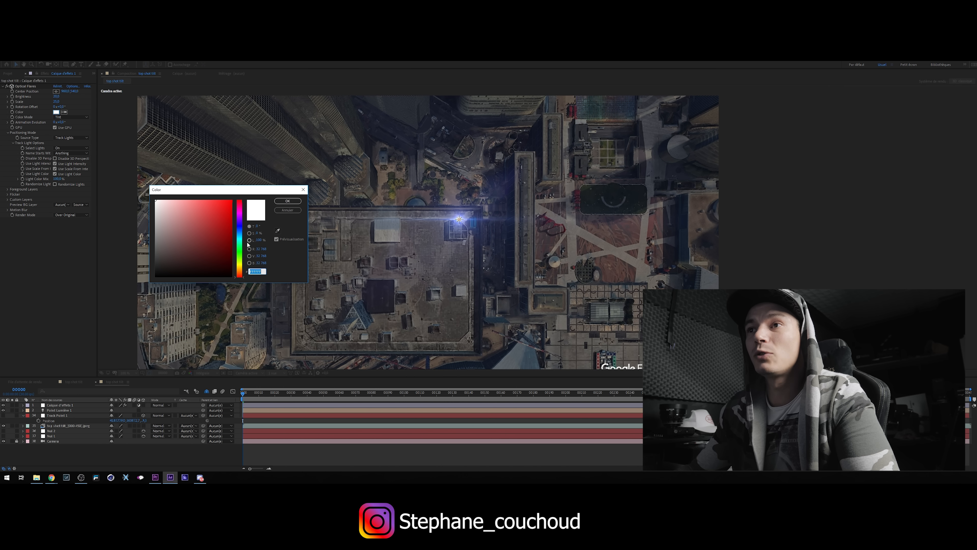
{"action": "left_click_drag", "start_coordinate": [233, 217], "coordinate": [235, 219]}
{"action": "key", "text": "Return"}
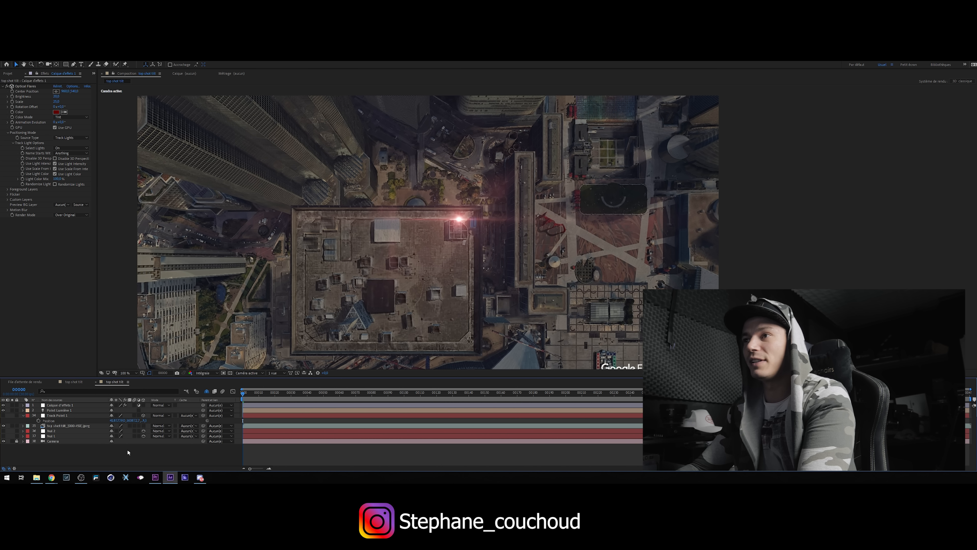
{"action": "key", "text": "space"}
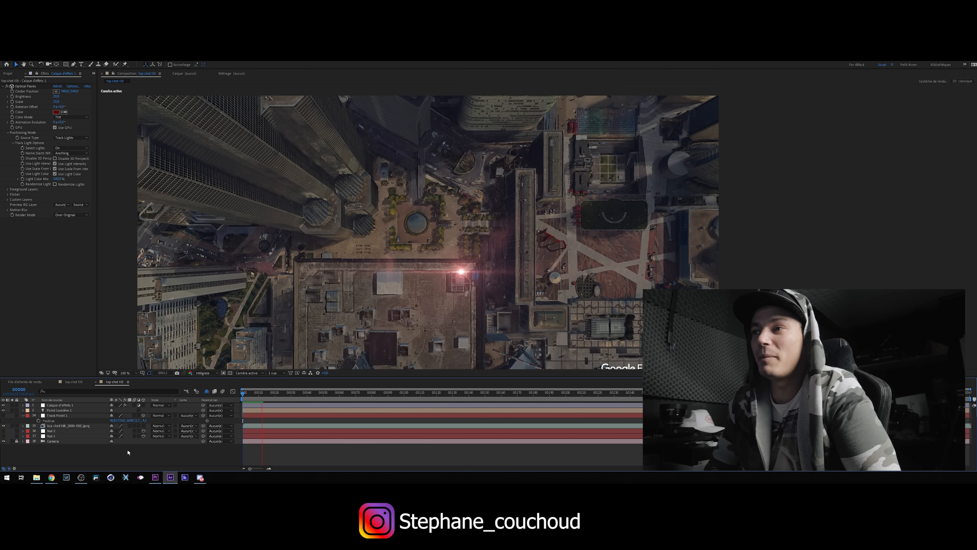
{"action": "key", "text": "space"}
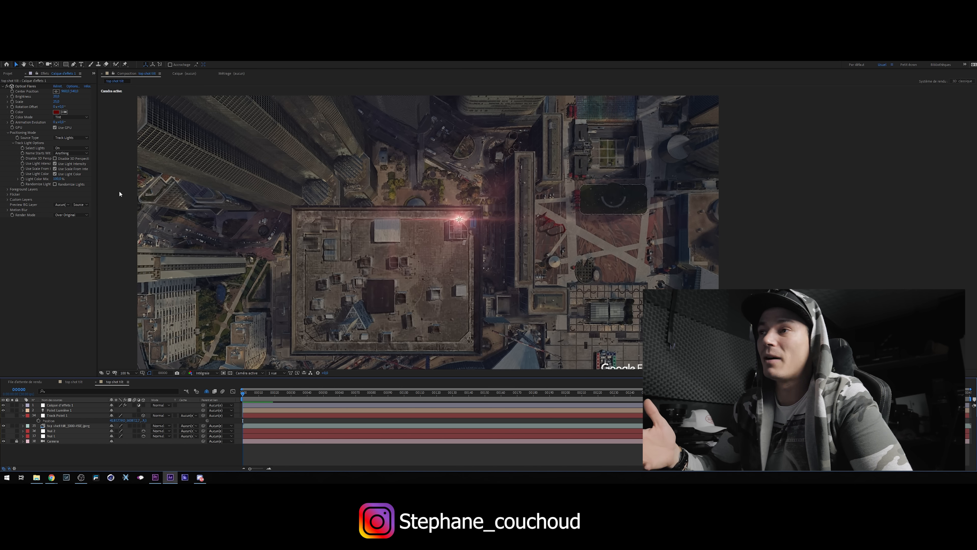
Step: Set the flare's render mode to On Transparent, keeping the current time at the start of the composition
{"action": "left_click", "coordinate": [61, 218]}
{"action": "left_click", "coordinate": [68, 215]}
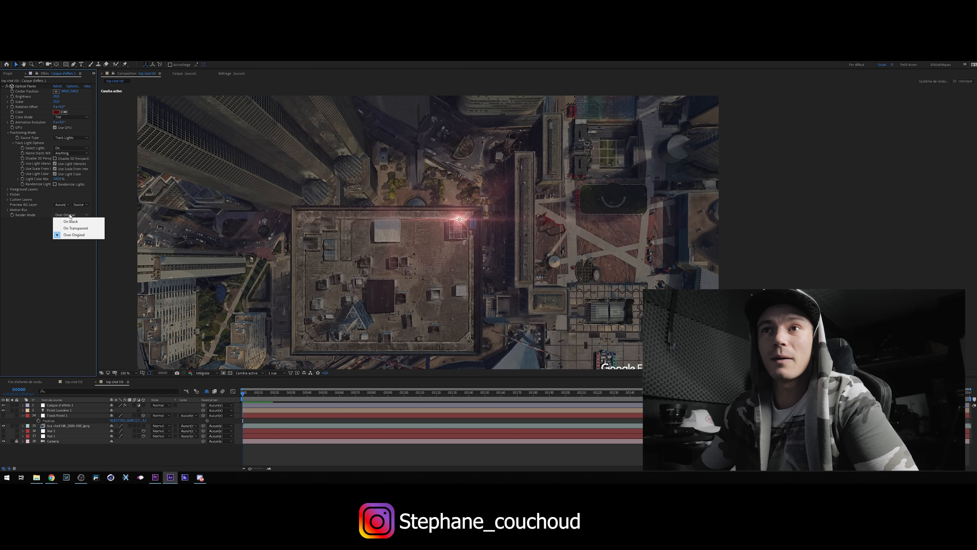
{"action": "left_click", "coordinate": [76, 228]}
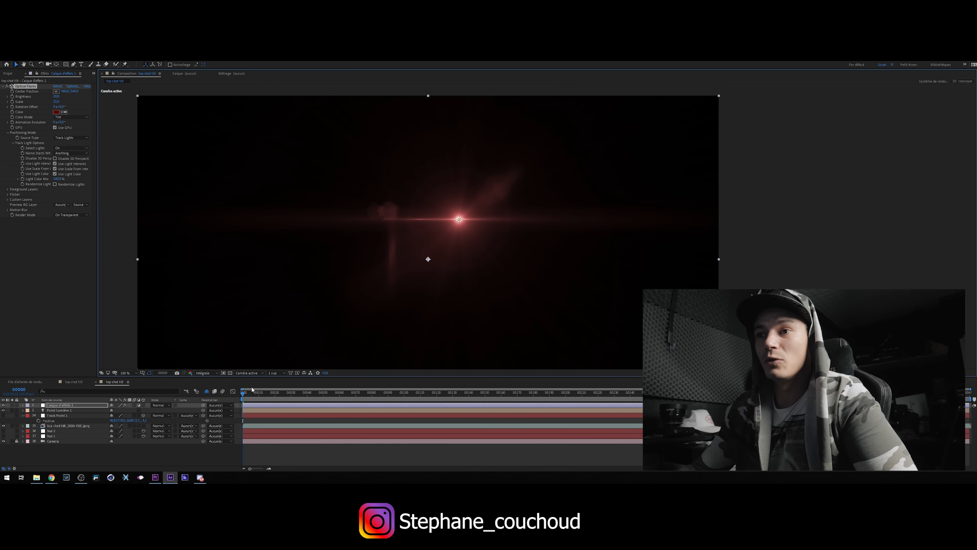
{"action": "mouse_move", "coordinate": [244, 393]}
{"action": "left_mouse_down"}
{"action": "mouse_move", "coordinate": [265, 397]}
{"action": "mouse_move", "coordinate": [243, 393]}
{"action": "left_mouse_up"}
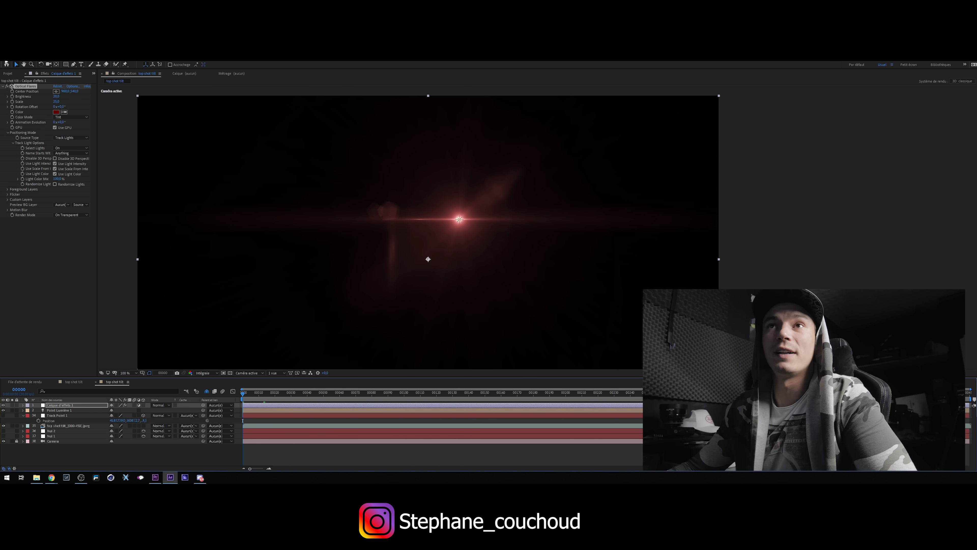
Step: Add the composition to the render queue and set its output to a PNG sequence with RVB + Alpha channels
{"action": "left_click", "coordinate": [6, 61]}
{"action": "mouse_move", "coordinate": [108, 156]}
{"action": "left_click", "coordinate": [159, 163]}
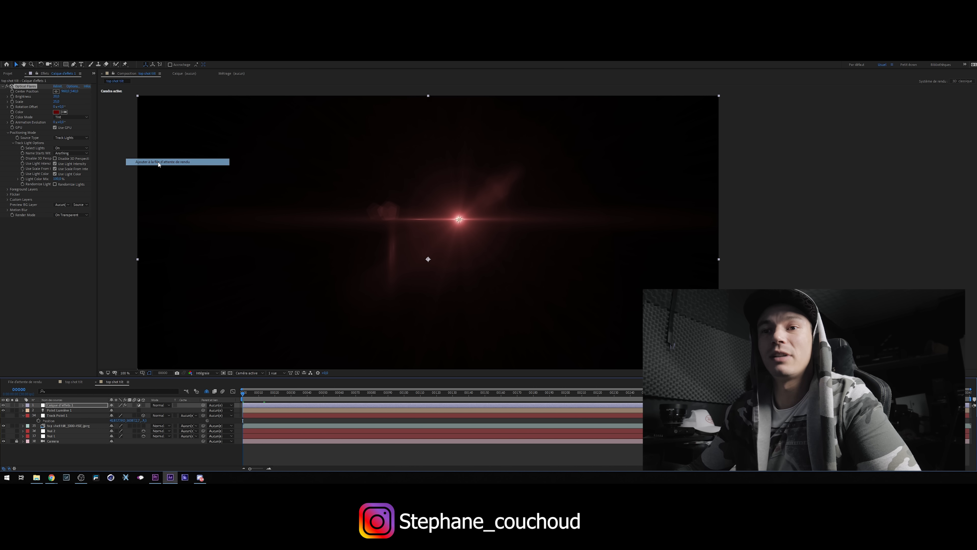
{"action": "left_click", "coordinate": [69, 421]}
{"action": "left_click", "coordinate": [511, 190]}
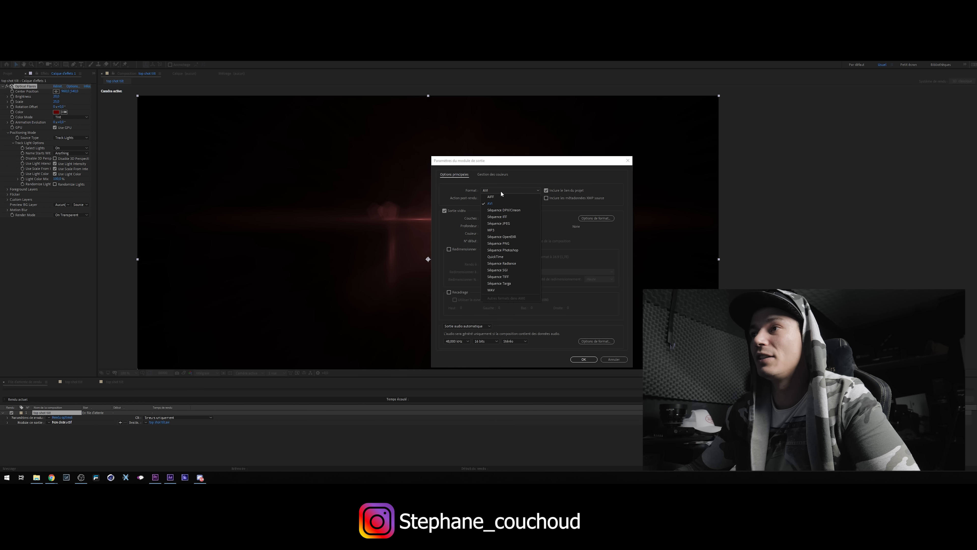
{"action": "left_click", "coordinate": [510, 243]}
{"action": "left_click", "coordinate": [503, 219]}
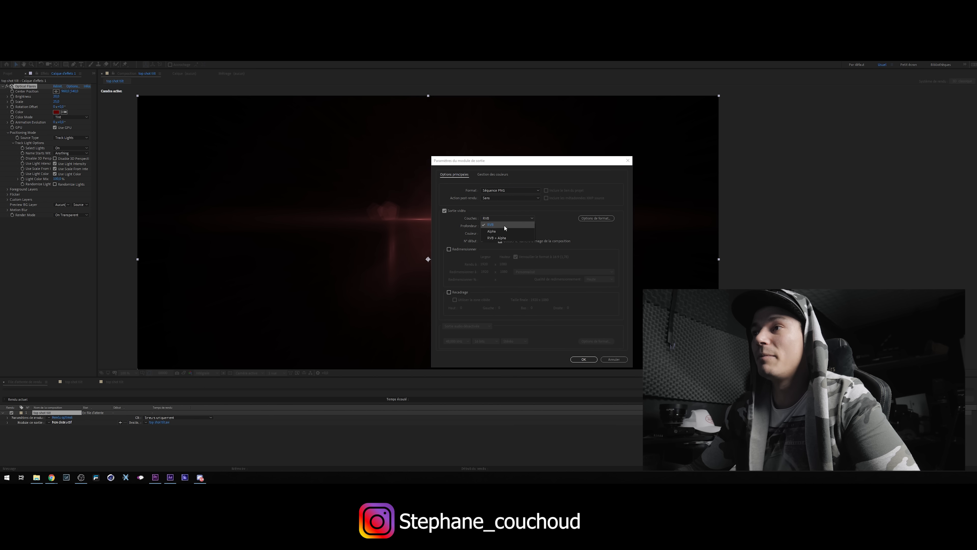
{"action": "left_click", "coordinate": [500, 238]}
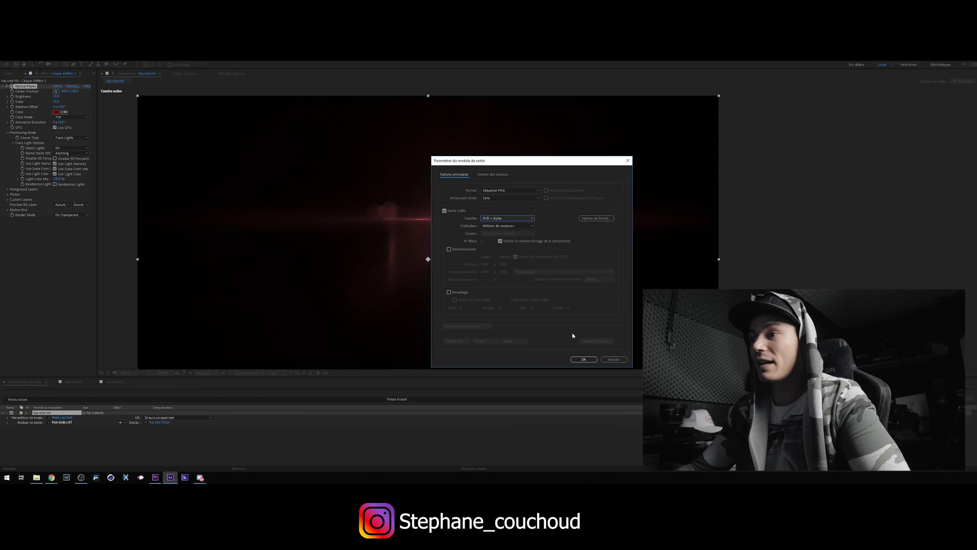
{"action": "left_click", "coordinate": [584, 359]}
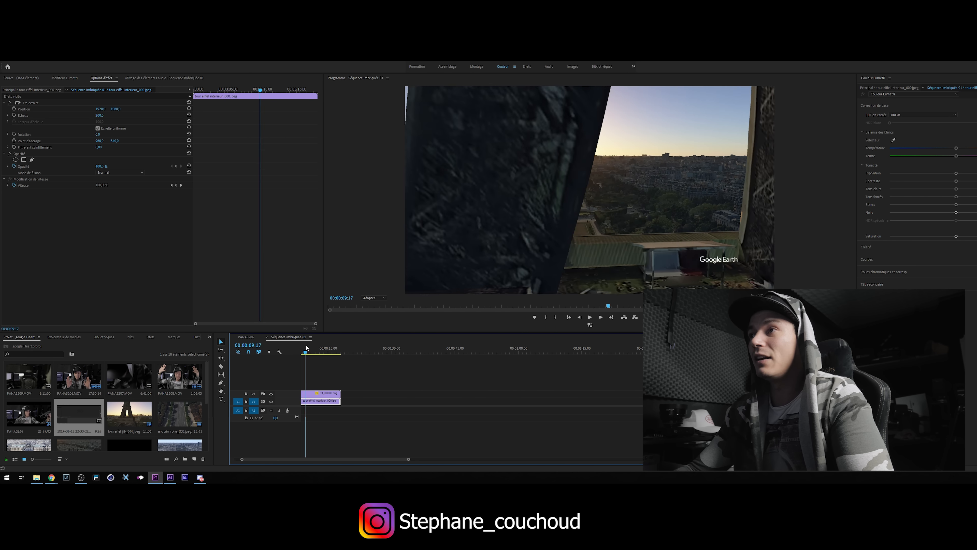
Step: Switch to Premiere Pro and compare the Eiffel Tower shot with and without the flare track
{"action": "mouse_move", "coordinate": [303, 347]}
{"action": "left_mouse_down"}
{"action": "mouse_move", "coordinate": [312, 347]}
{"action": "mouse_move", "coordinate": [303, 348]}
{"action": "left_mouse_up"}
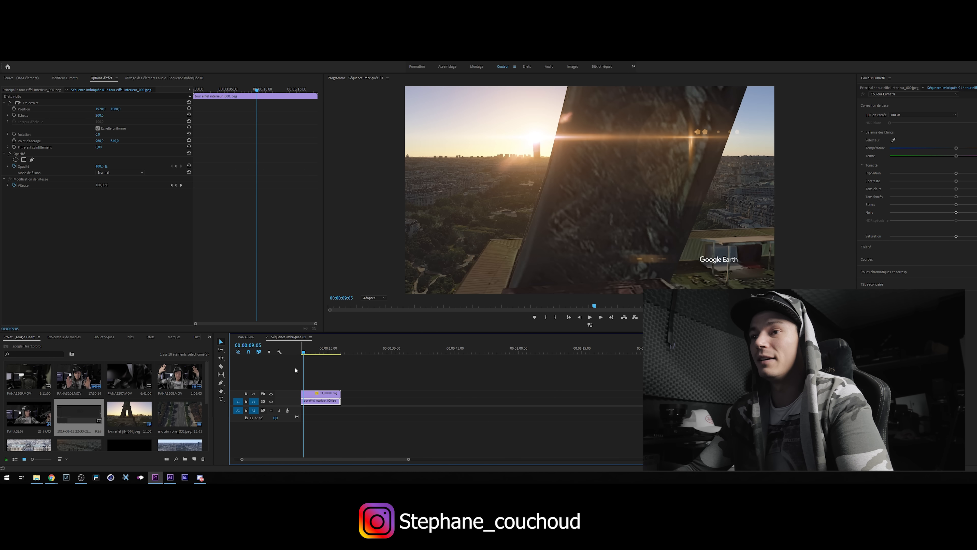
{"action": "left_click", "coordinate": [272, 395]}
{"action": "left_click", "coordinate": [271, 394]}
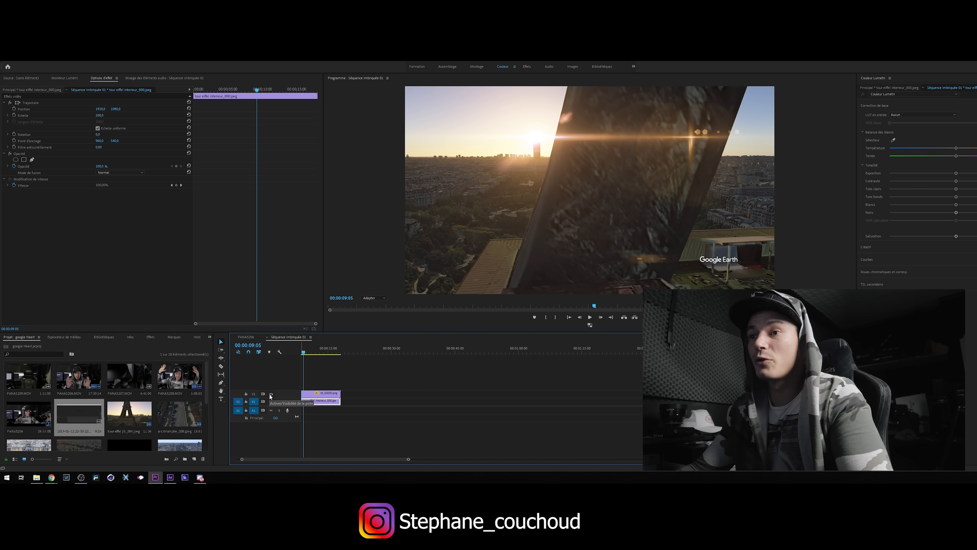
{"action": "left_click", "coordinate": [271, 394]}
{"action": "left_click", "coordinate": [271, 394]}
{"action": "left_click", "coordinate": [272, 394]}
{"action": "left_click", "coordinate": [272, 394]}
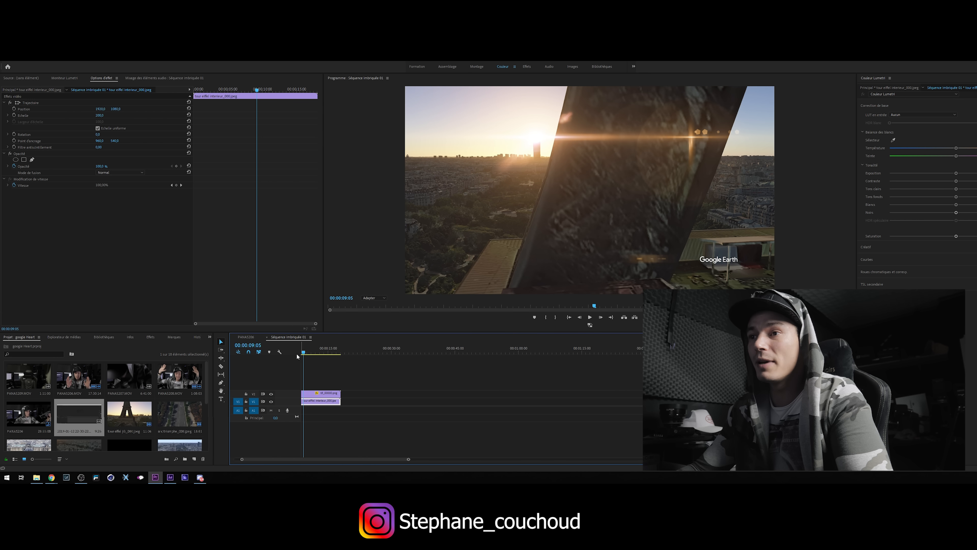
Step: Play through the nested Eiffel Tower sequence to check the flare as the pillars pass the sun
{"action": "left_click_drag", "start_coordinate": [305, 354], "coordinate": [335, 355]}
{"action": "key", "text": "space"}
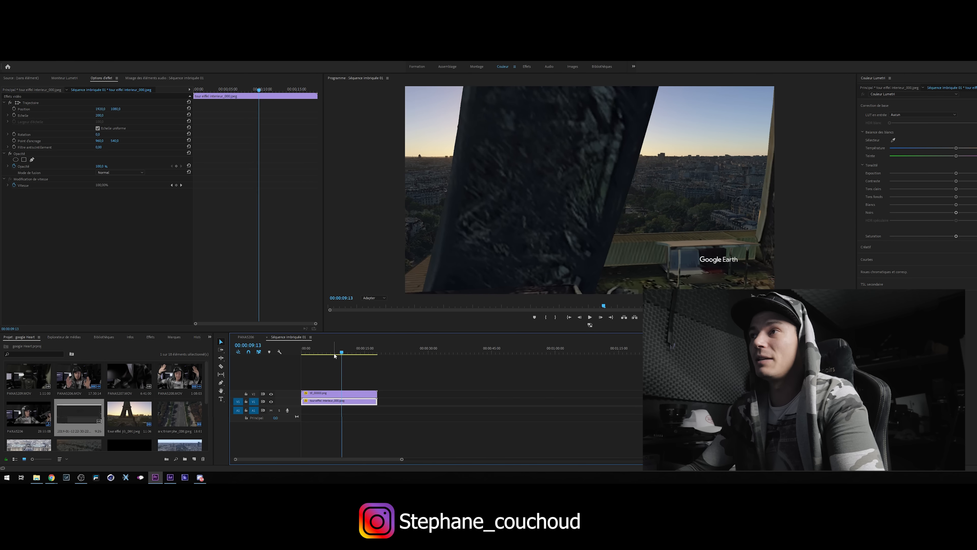
{"action": "key", "text": "space"}
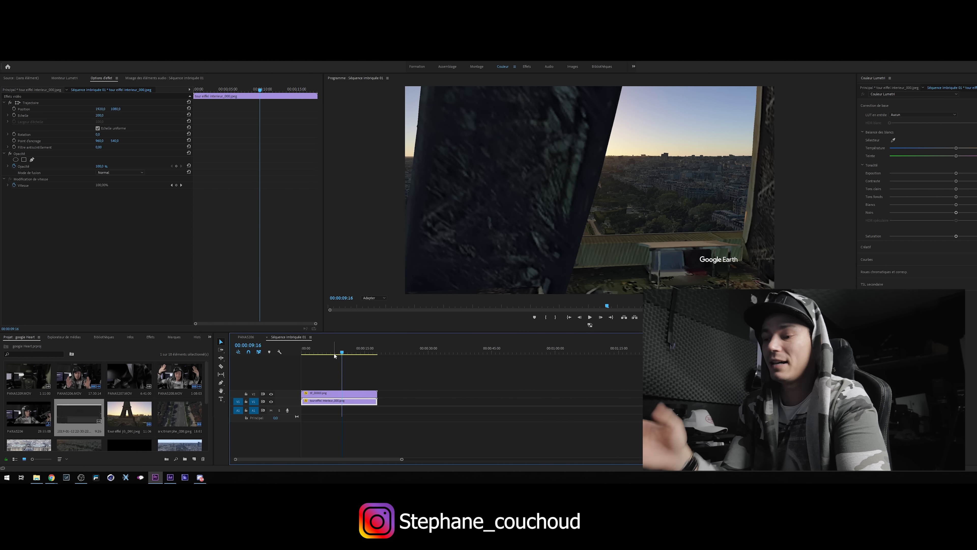
{"action": "key", "text": "space"}
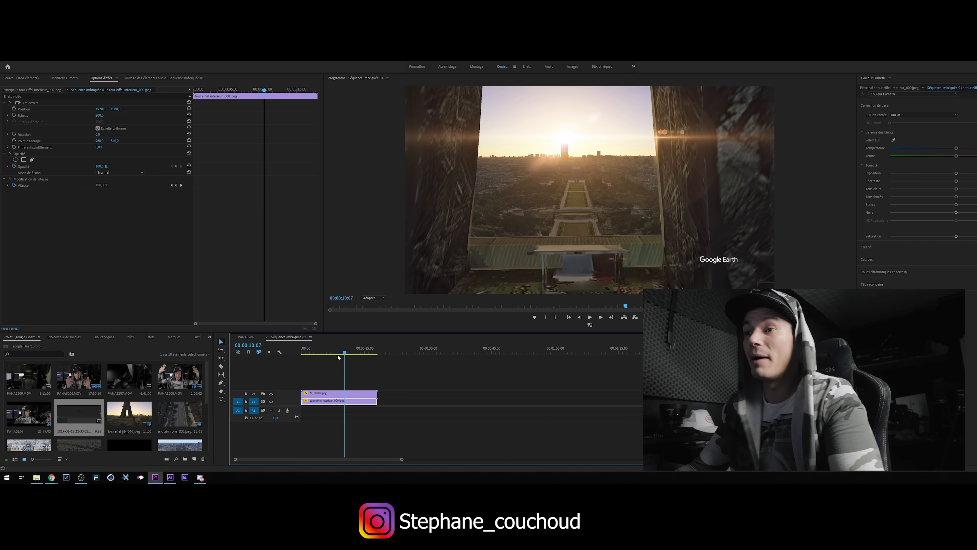
Step: Try different Lumetri temperature, tint and tone settings on the flare clip, resetting the temperature and tint
{"action": "left_click", "coordinate": [336, 394]}
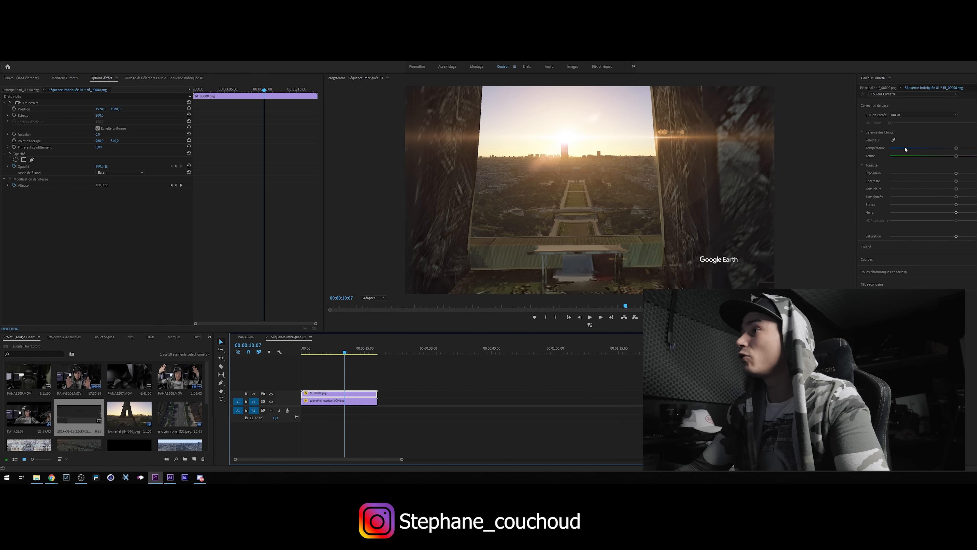
{"action": "left_click_drag", "start_coordinate": [956, 148], "coordinate": [962, 148]}
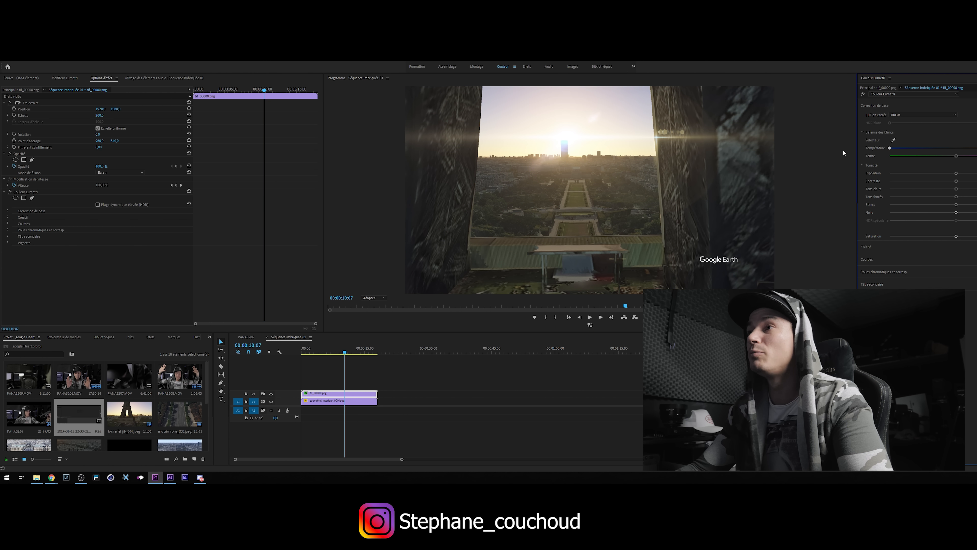
{"action": "double_click", "coordinate": [963, 148]}
{"action": "mouse_move", "coordinate": [957, 156]}
{"action": "left_mouse_down"}
{"action": "mouse_move", "coordinate": [976, 156]}
{"action": "mouse_move", "coordinate": [912, 156]}
{"action": "mouse_move", "coordinate": [957, 156]}
{"action": "left_mouse_up"}
{"action": "double_click", "coordinate": [958, 156]}
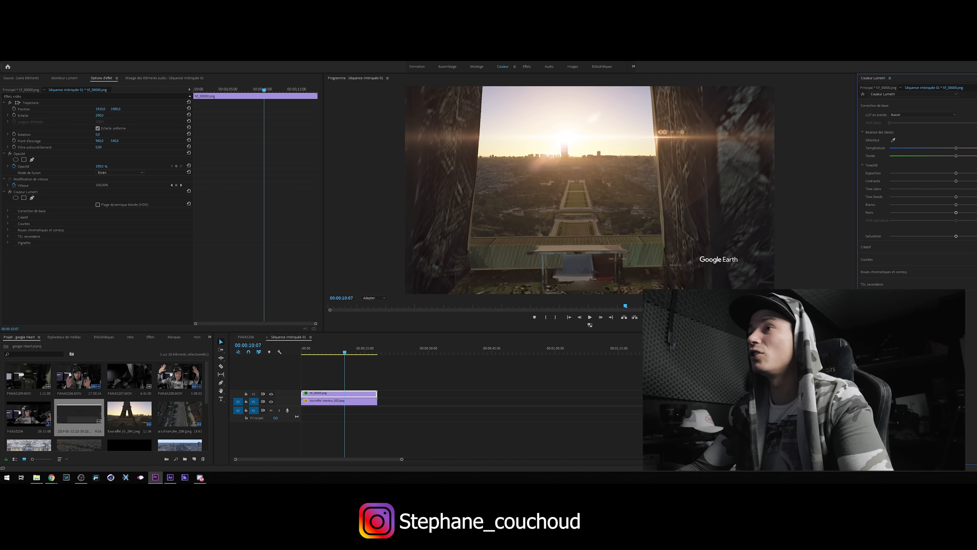
{"action": "mouse_move", "coordinate": [955, 189]}
{"action": "left_mouse_down"}
{"action": "mouse_move", "coordinate": [757, 205]}
{"action": "mouse_move", "coordinate": [966, 189]}
{"action": "mouse_move", "coordinate": [860, 181]}
{"action": "mouse_move", "coordinate": [954, 178]}
{"action": "mouse_move", "coordinate": [850, 186]}
{"action": "mouse_move", "coordinate": [973, 176]}
{"action": "mouse_move", "coordinate": [956, 173]}
{"action": "left_mouse_up"}
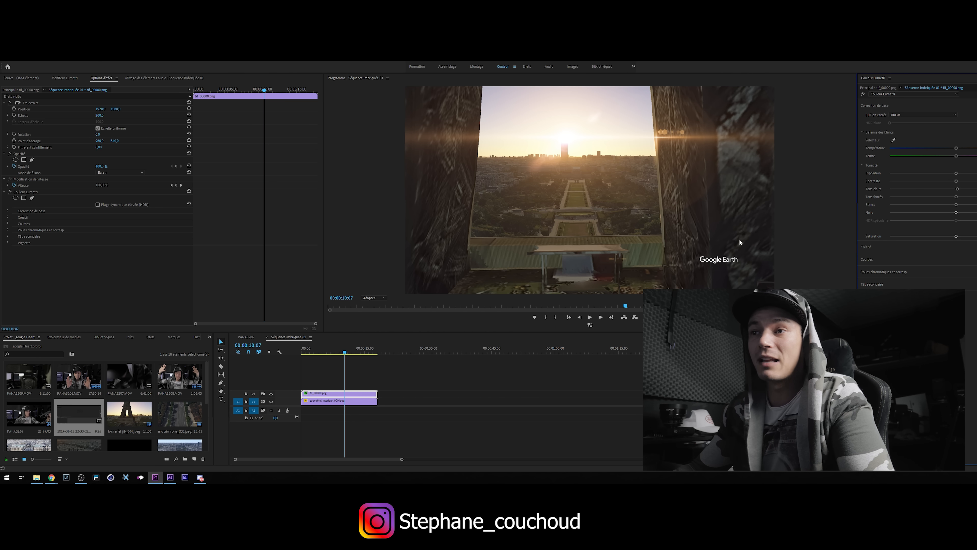
Step: Return to the main sequence that contains the nested Eiffel Tower shot
{"action": "left_click", "coordinate": [251, 337]}
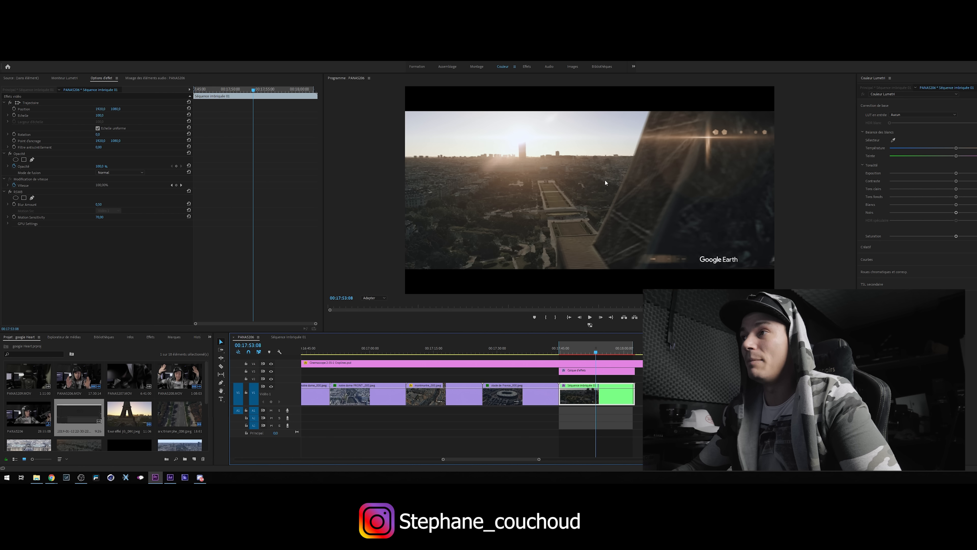